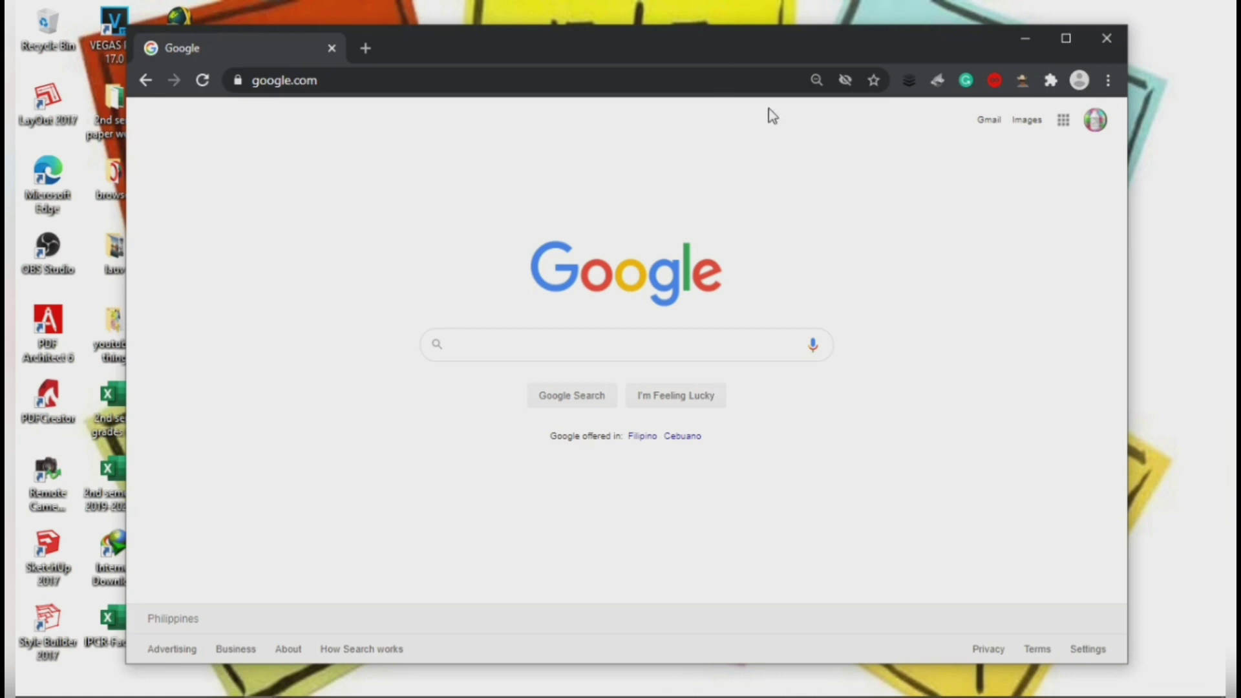
Step: Move the browser window and load google.com
{"action": "mouse_move", "coordinate": [659, 47]}
{"action": "left_mouse_down"}
{"action": "mouse_move", "coordinate": [616, 53]}
{"action": "mouse_move", "coordinate": [668, 56]}
{"action": "mouse_move", "coordinate": [636, 59]}
{"action": "mouse_move", "coordinate": [647, 60]}
{"action": "left_mouse_up"}
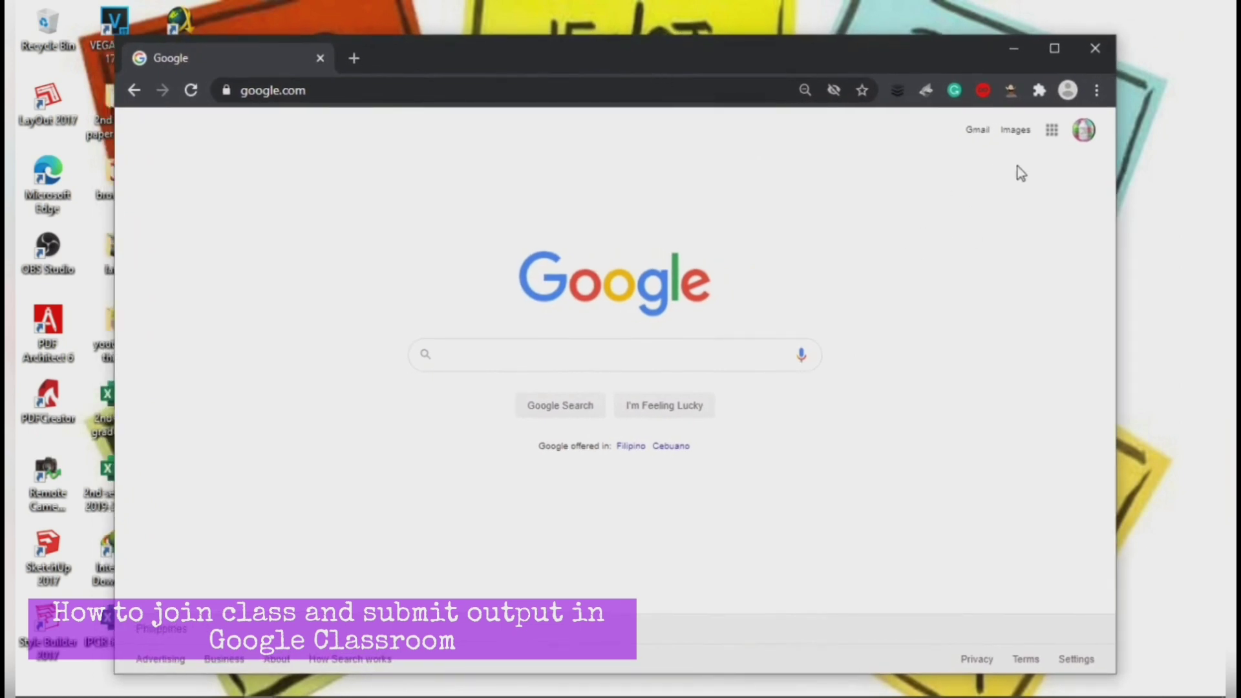
{"action": "left_click", "coordinate": [488, 91]}
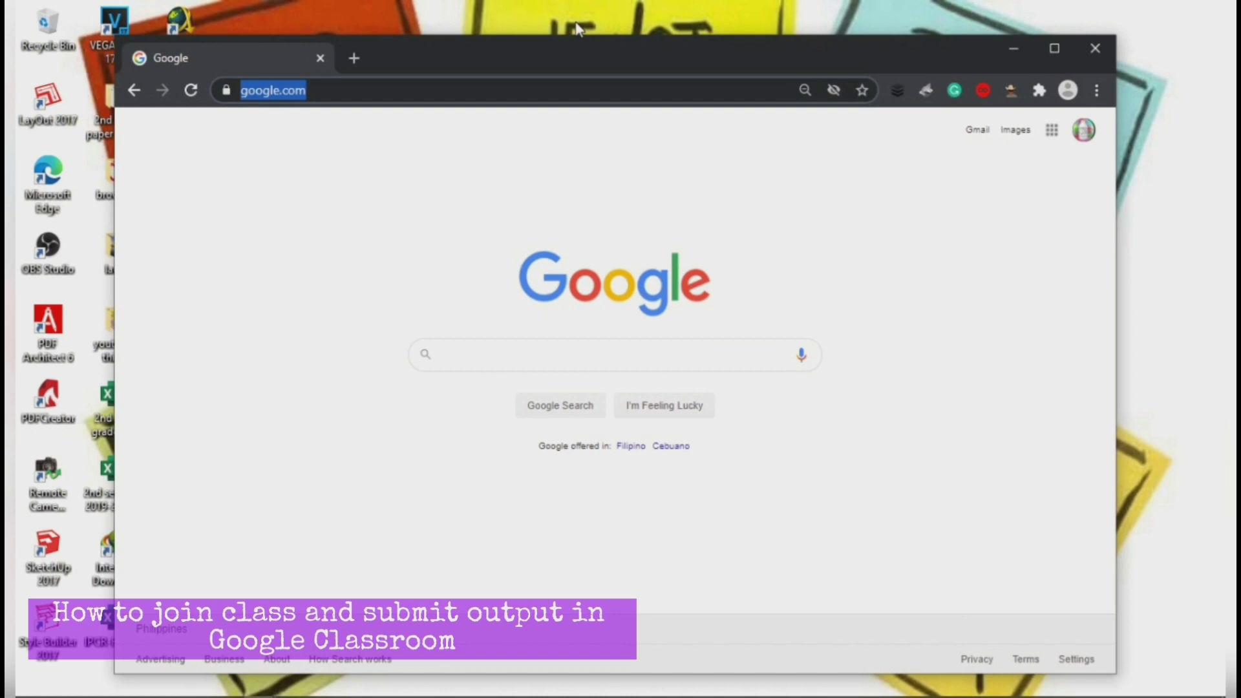
{"action": "type", "text": "google.com"}
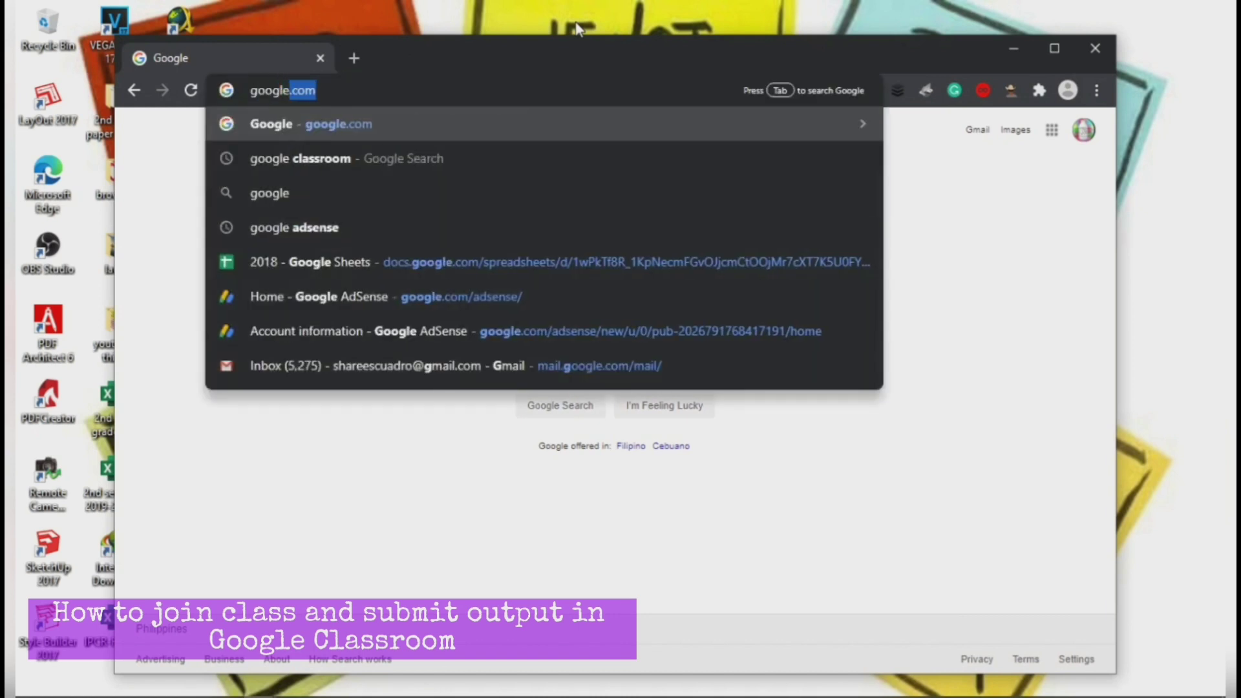
{"action": "key", "text": "Return"}
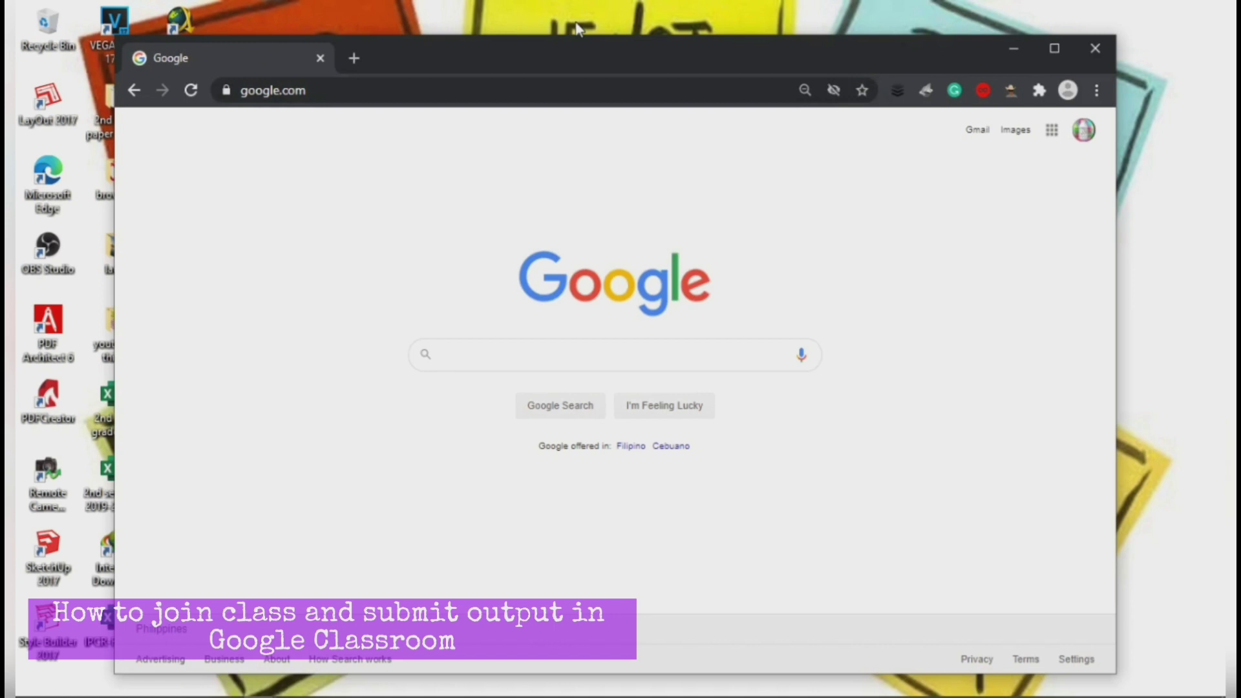
Step: Search for 'google classroom' and go to the Google Classroom site
{"action": "left_click", "coordinate": [528, 355]}
{"action": "type", "text": "go"}
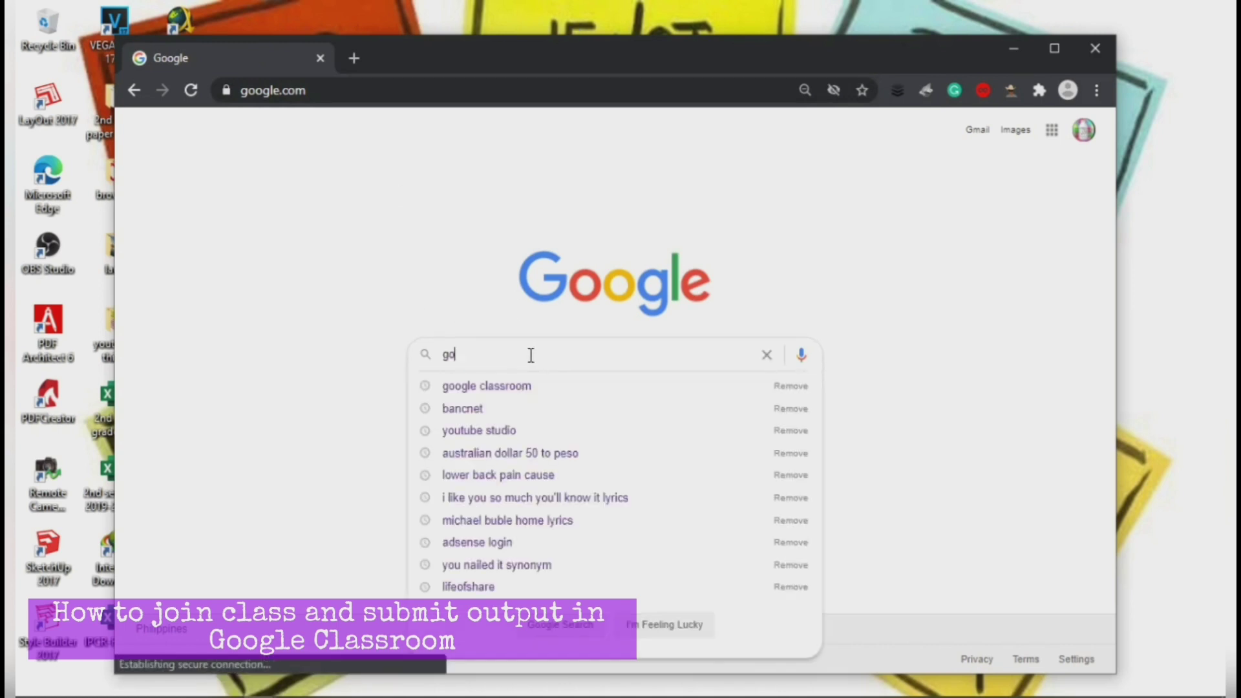
{"action": "type", "text": "ogle classroom"}
{"action": "key", "text": "Return"}
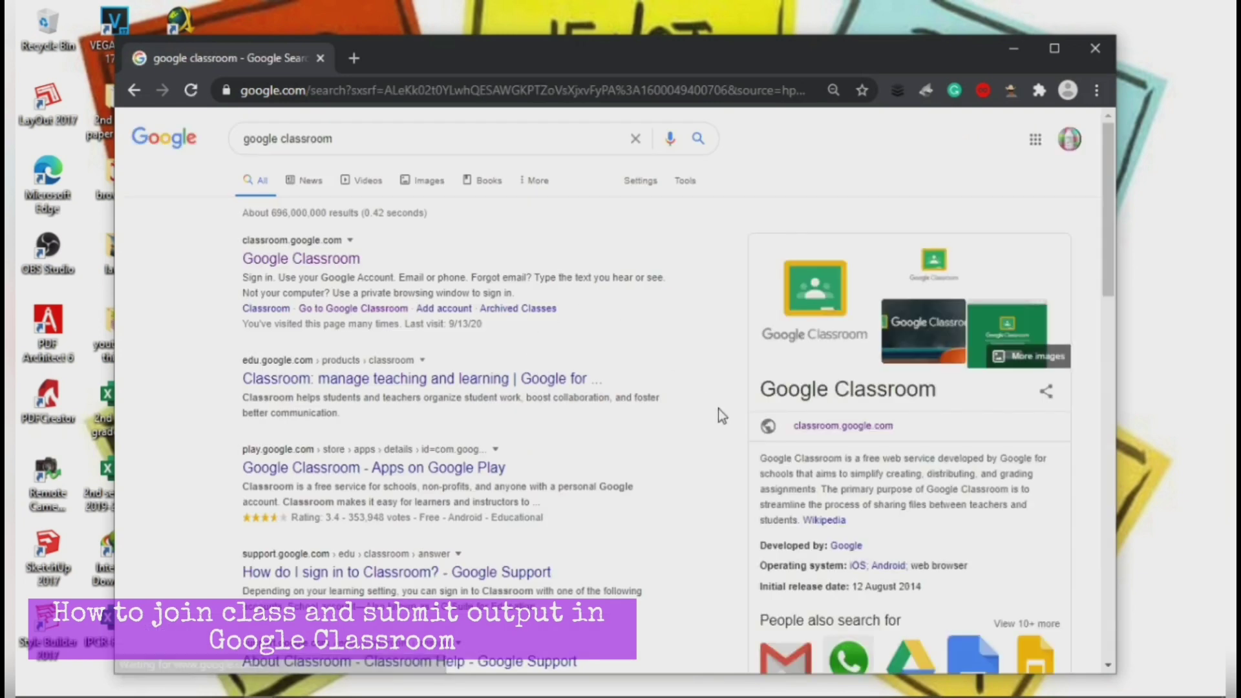
{"action": "scroll", "coordinate": [731, 451], "scroll_direction": "down", "scroll_amount": 3}
{"action": "scroll", "coordinate": [729, 452], "scroll_direction": "up", "scroll_amount": 3}
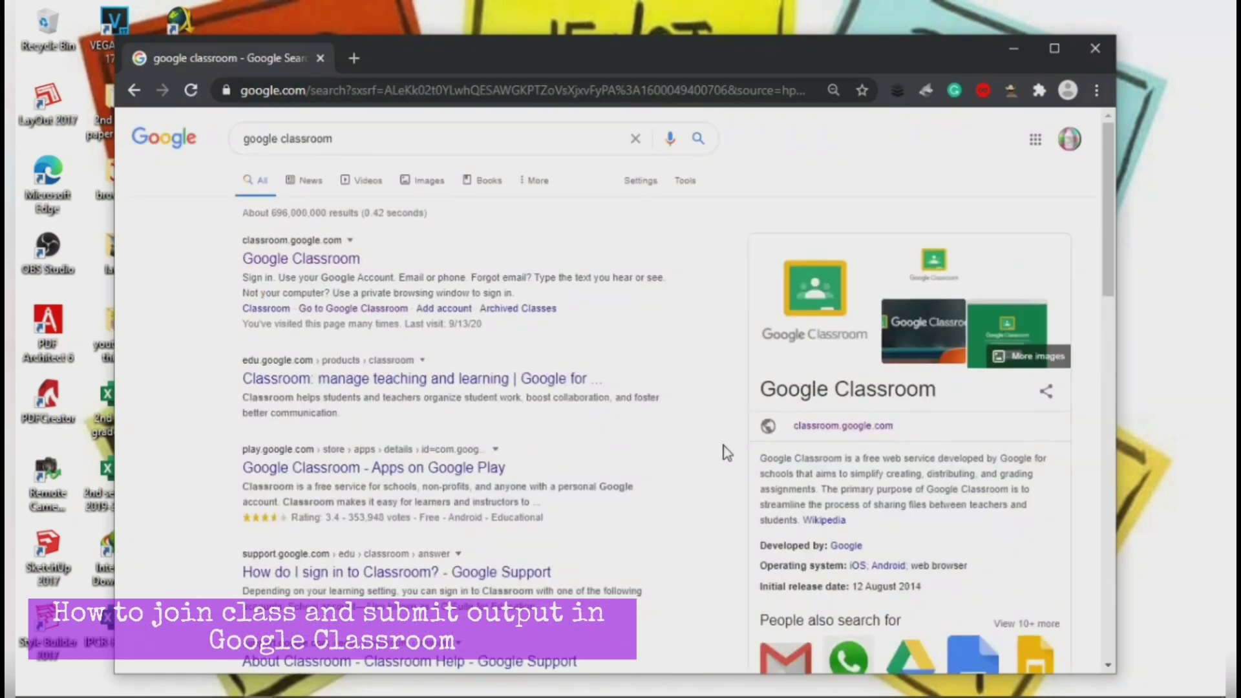
{"action": "left_click", "coordinate": [329, 260]}
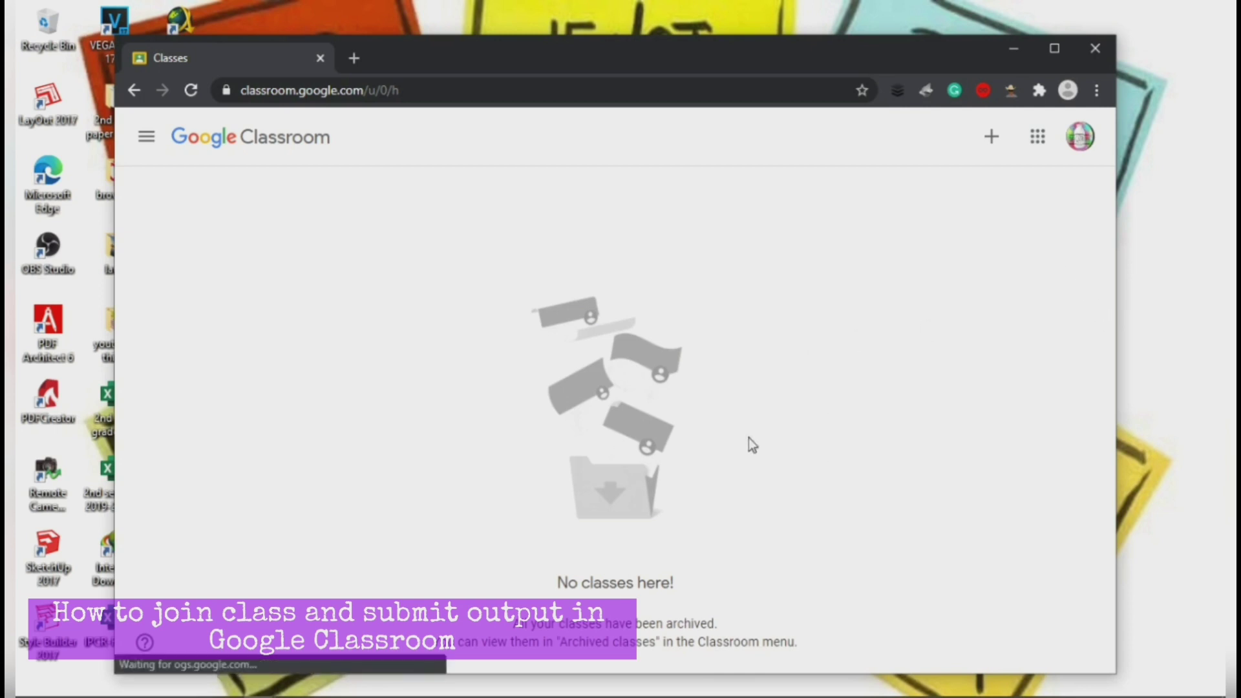
Step: Stretch the browser to full screen height and bring up the join/create class options
{"action": "left_click_drag", "start_coordinate": [634, 39], "coordinate": [641, 5]}
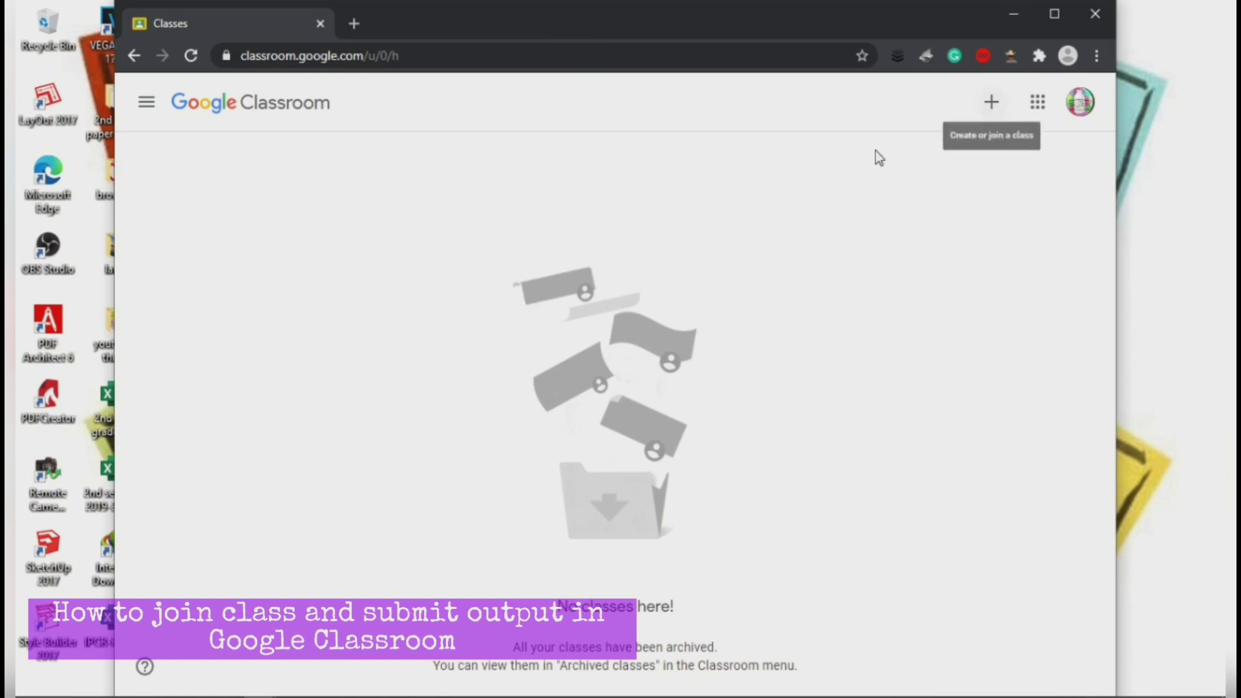
{"action": "left_click", "coordinate": [991, 104]}
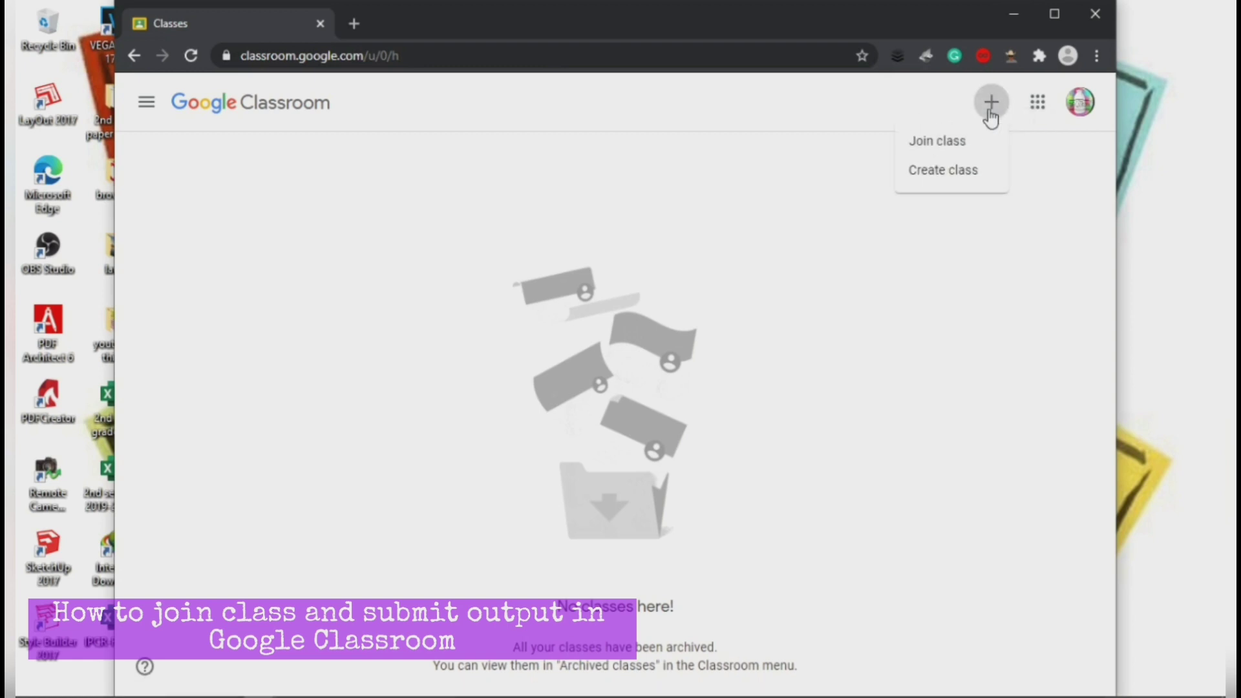
Step: Join THC 5 Block-D with the teacher's pasted class code, then maximize the browser
{"action": "left_click", "coordinate": [929, 157]}
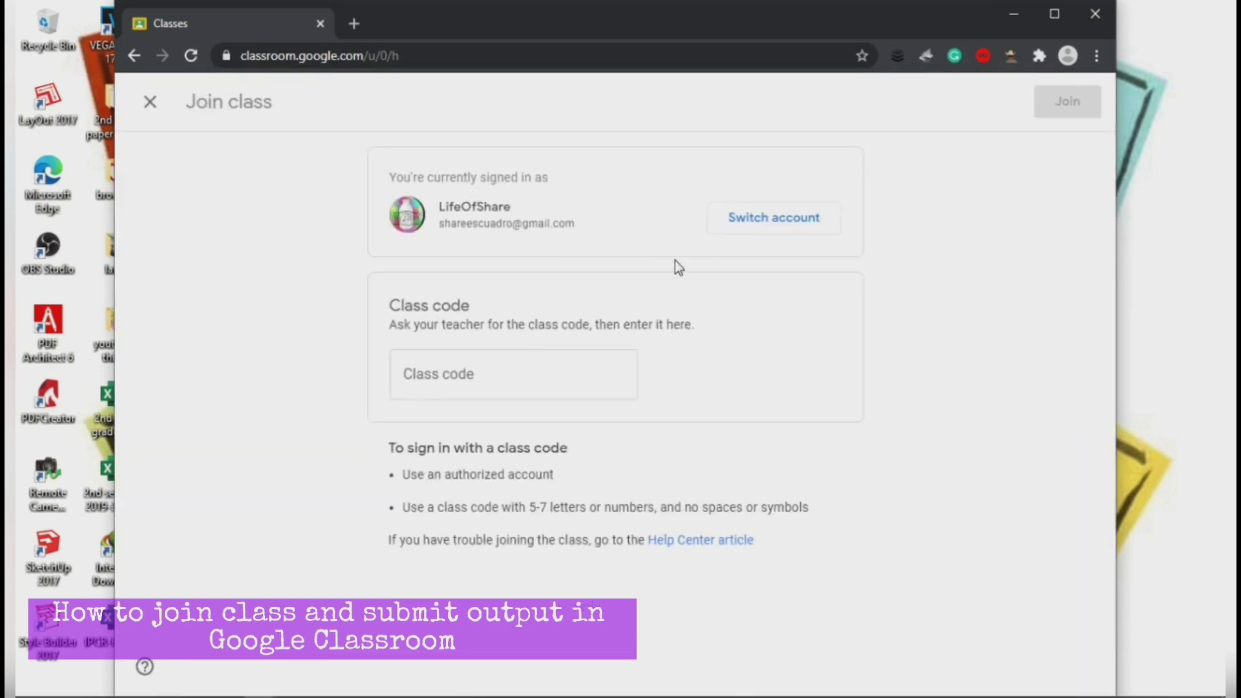
{"action": "left_click", "coordinate": [493, 377]}
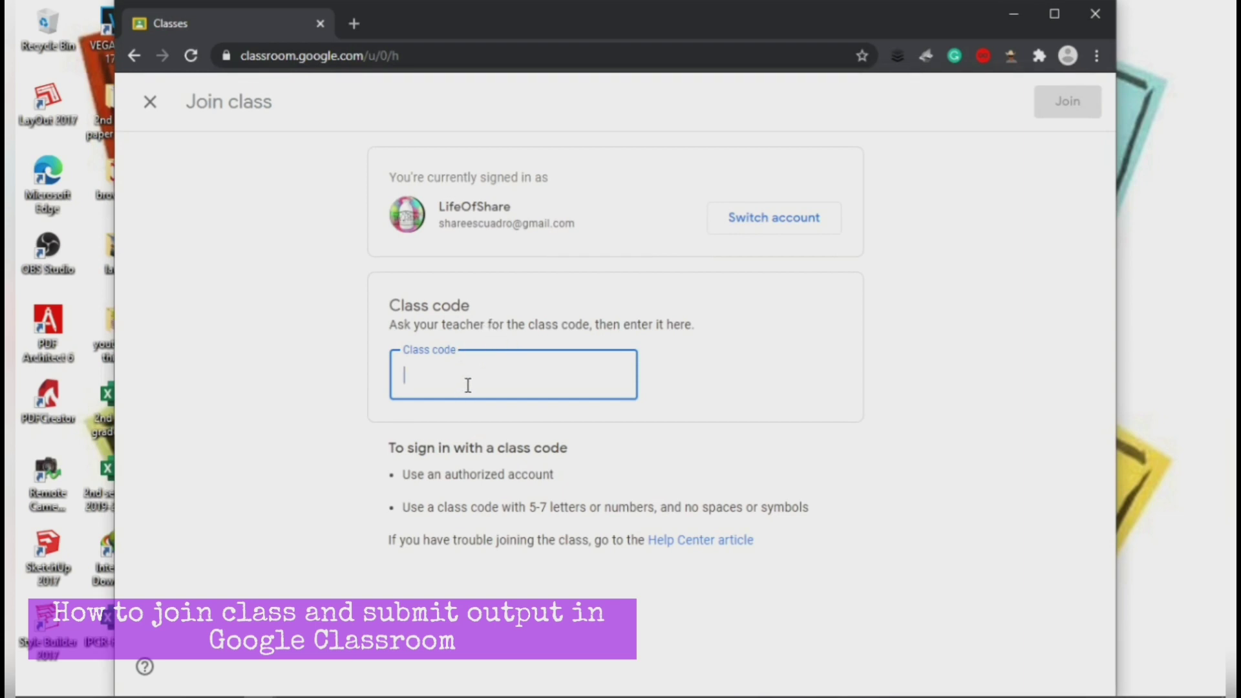
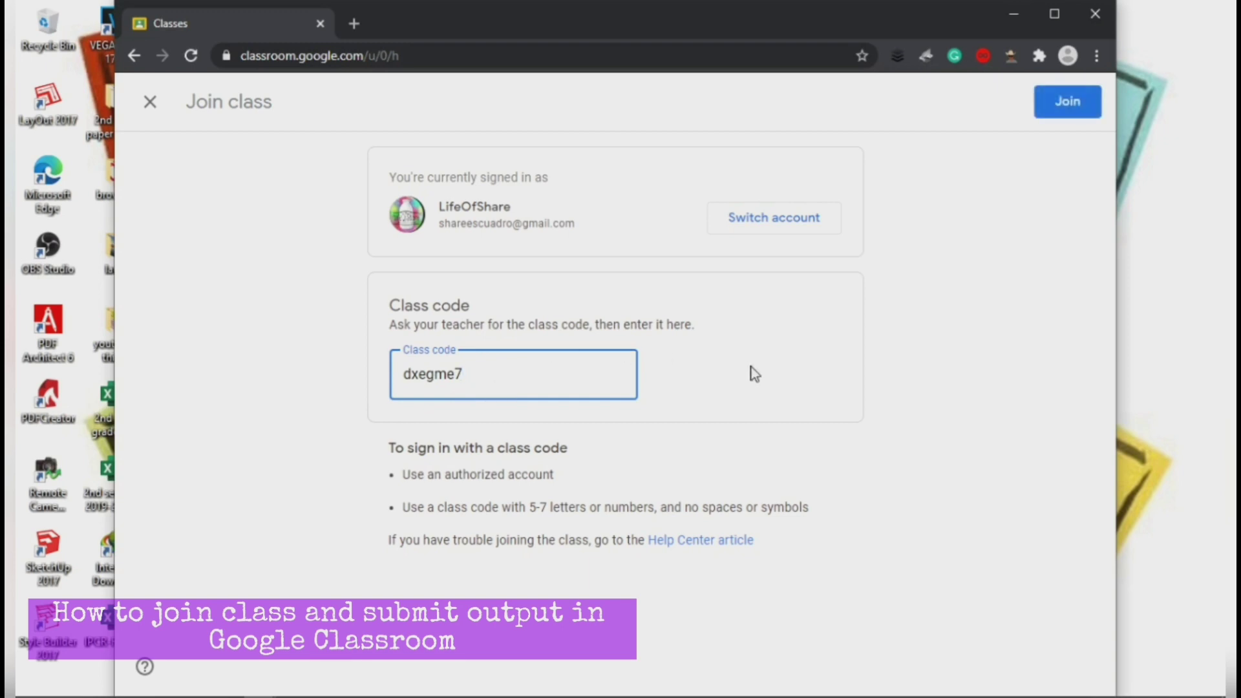
{"action": "left_click", "coordinate": [1072, 116]}
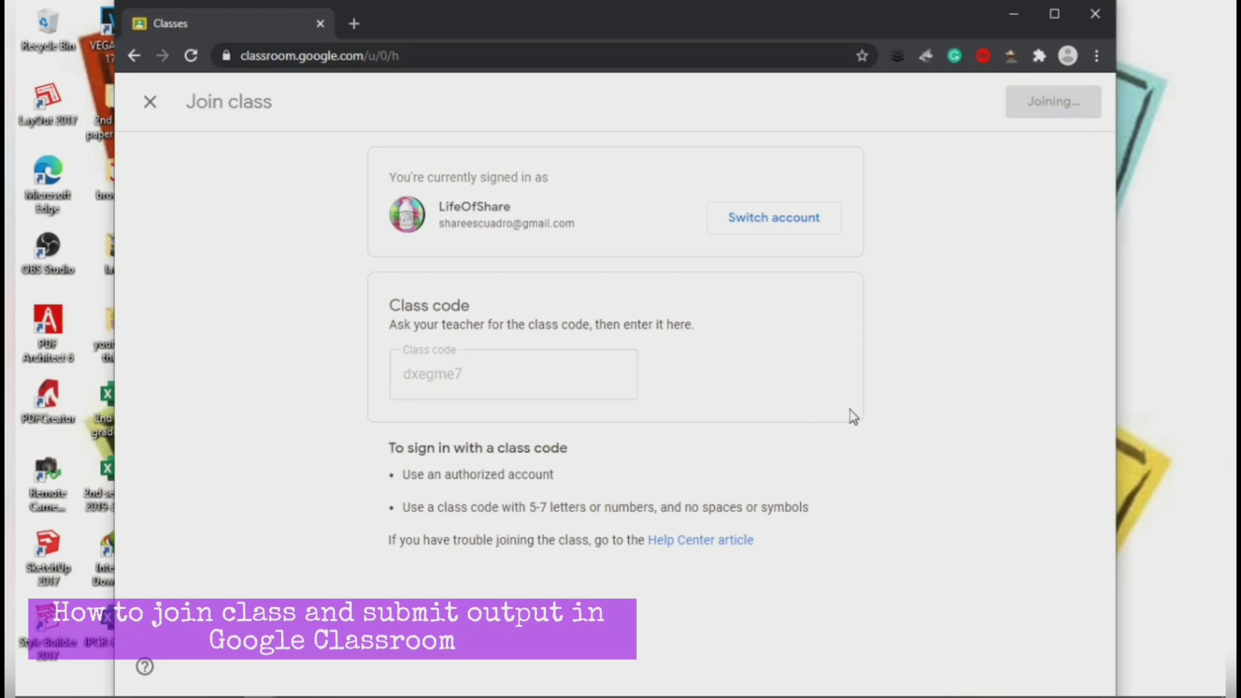
{"action": "left_click", "coordinate": [1058, 15]}
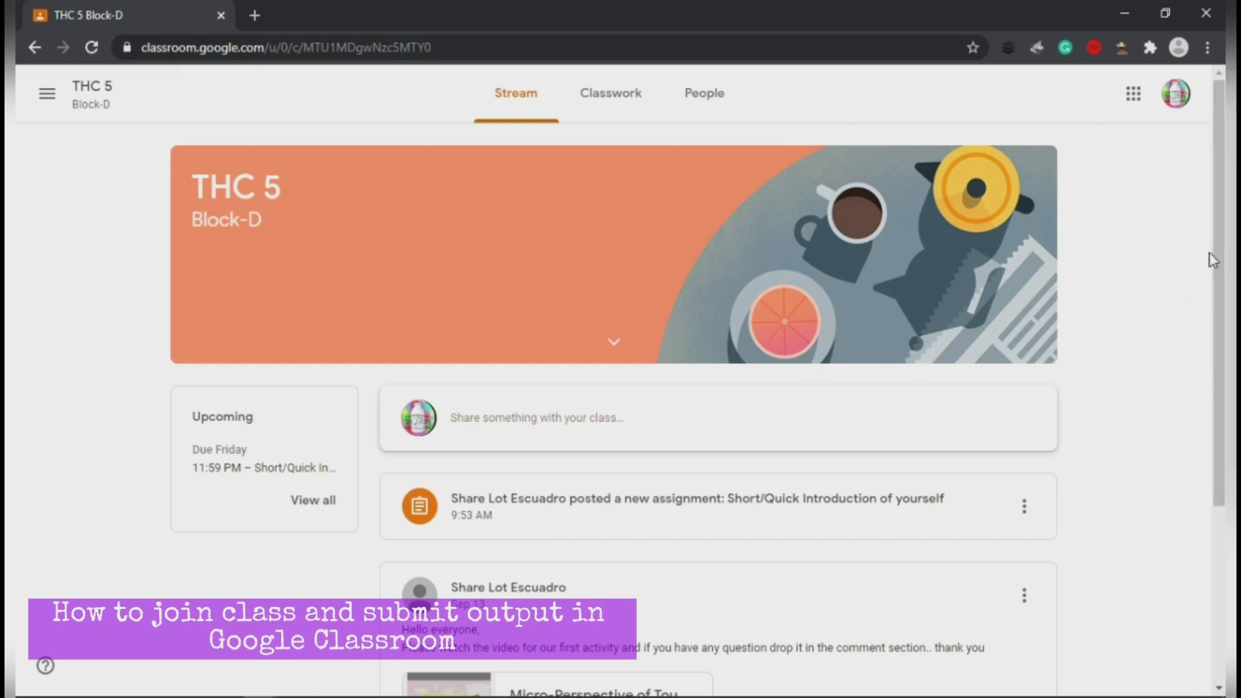
{"action": "scroll", "coordinate": [1213, 260], "scroll_direction": "down", "scroll_amount": 3}
{"action": "scroll", "coordinate": [1061, 340], "scroll_direction": "up", "scroll_amount": 3}
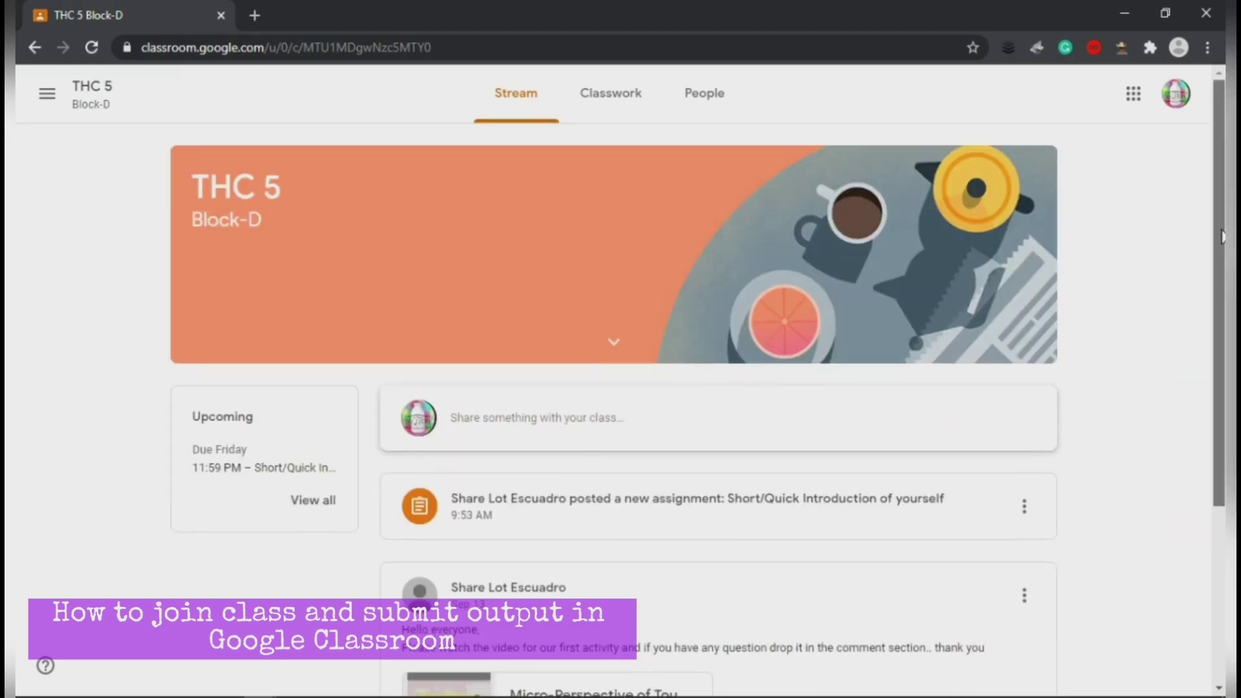
{"action": "scroll", "coordinate": [1220, 315], "scroll_direction": "down", "scroll_amount": 2}
{"action": "scroll", "coordinate": [1220, 316], "scroll_direction": "up", "scroll_amount": 2}
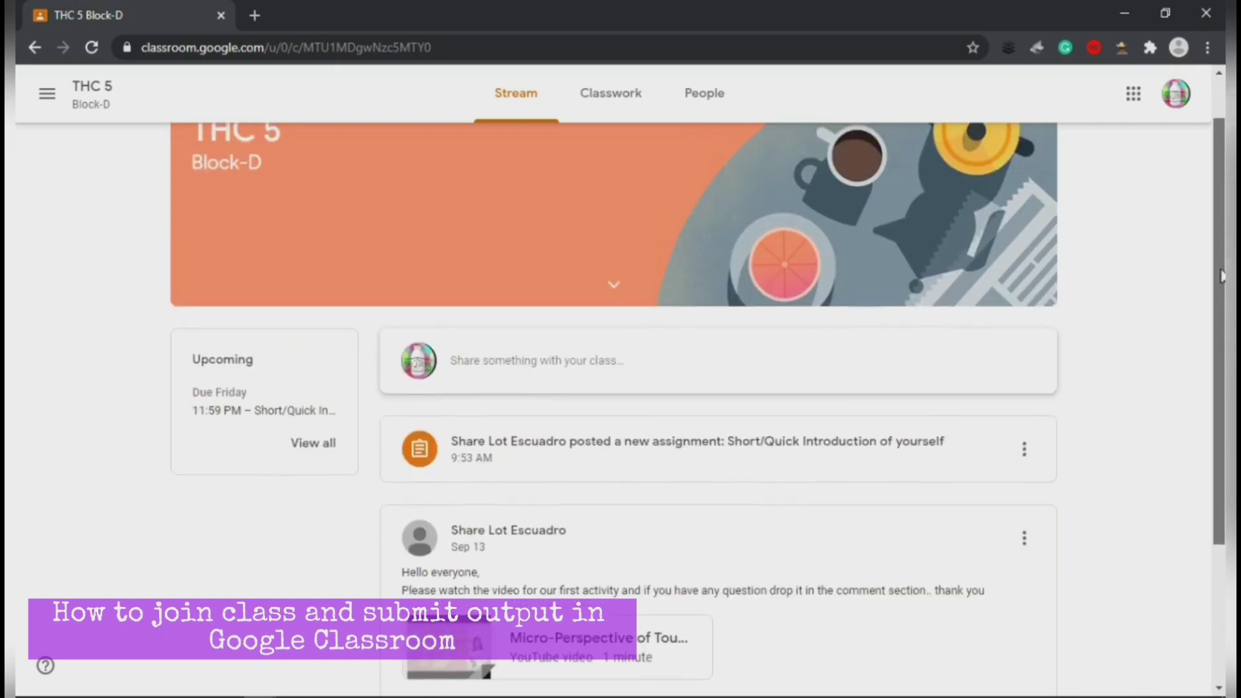
{"action": "scroll", "coordinate": [1221, 316], "scroll_direction": "down", "scroll_amount": 3}
{"action": "scroll", "coordinate": [1220, 315], "scroll_direction": "down", "scroll_amount": 1}
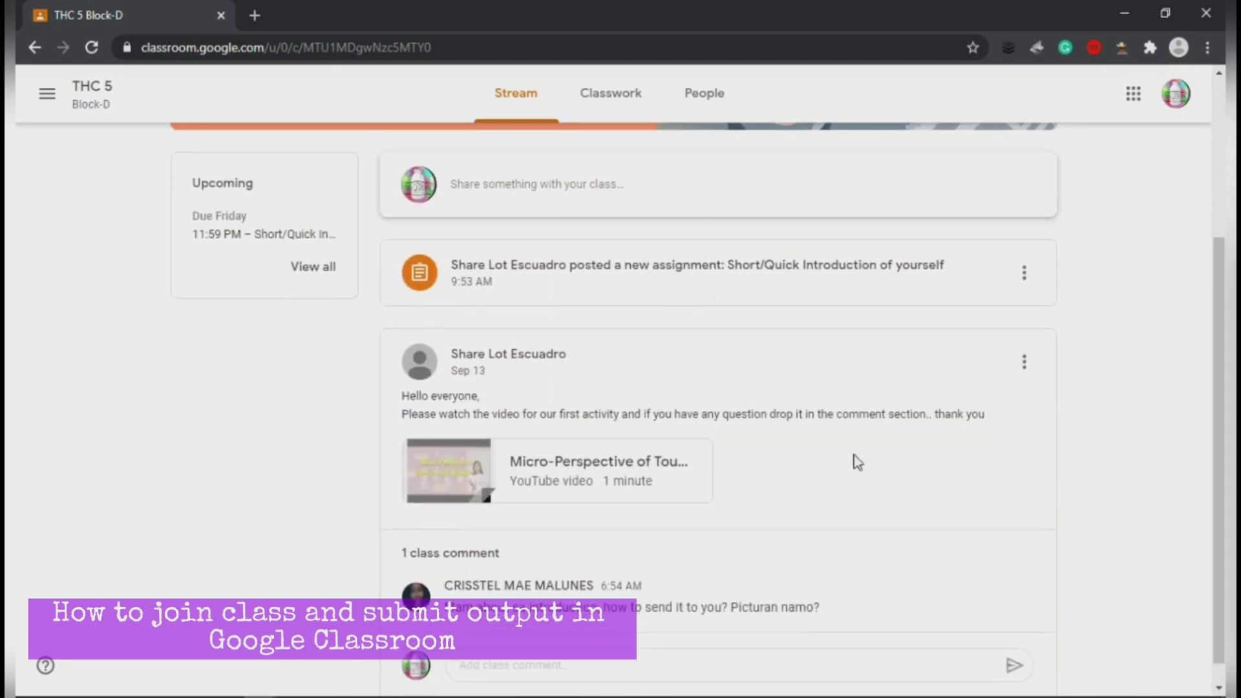
{"action": "scroll", "coordinate": [1220, 377], "scroll_direction": "down", "scroll_amount": 1}
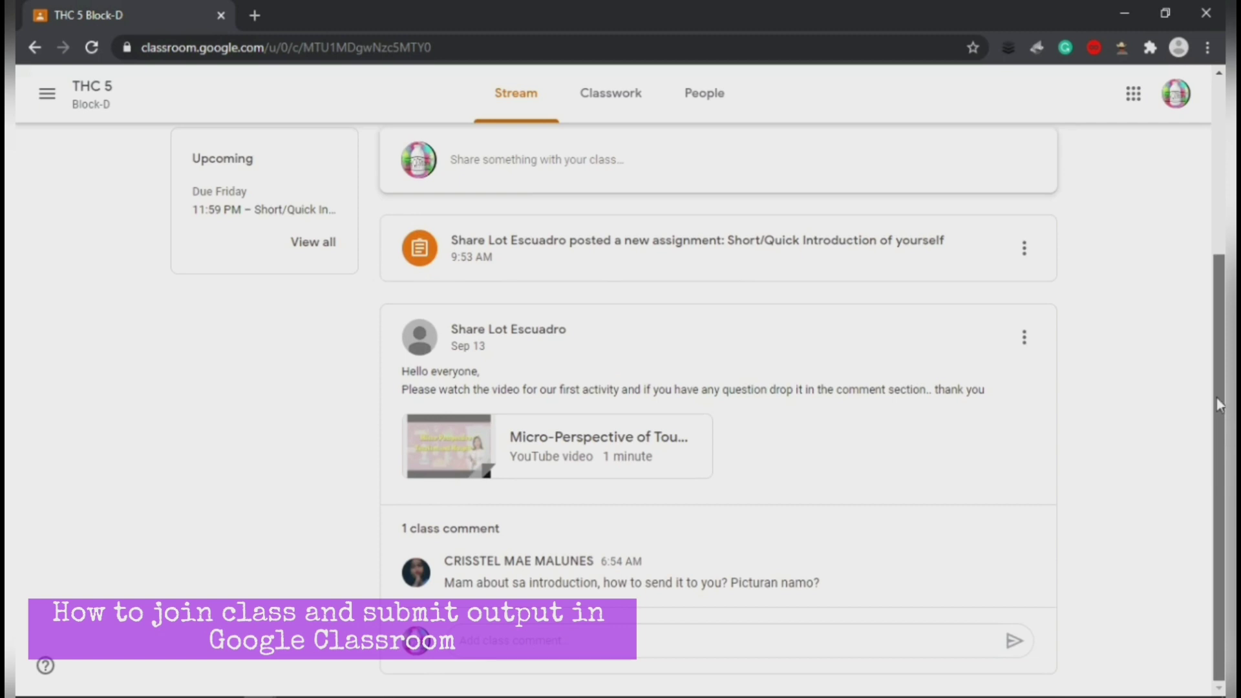
{"action": "scroll", "coordinate": [1220, 296], "scroll_direction": "up", "scroll_amount": 4}
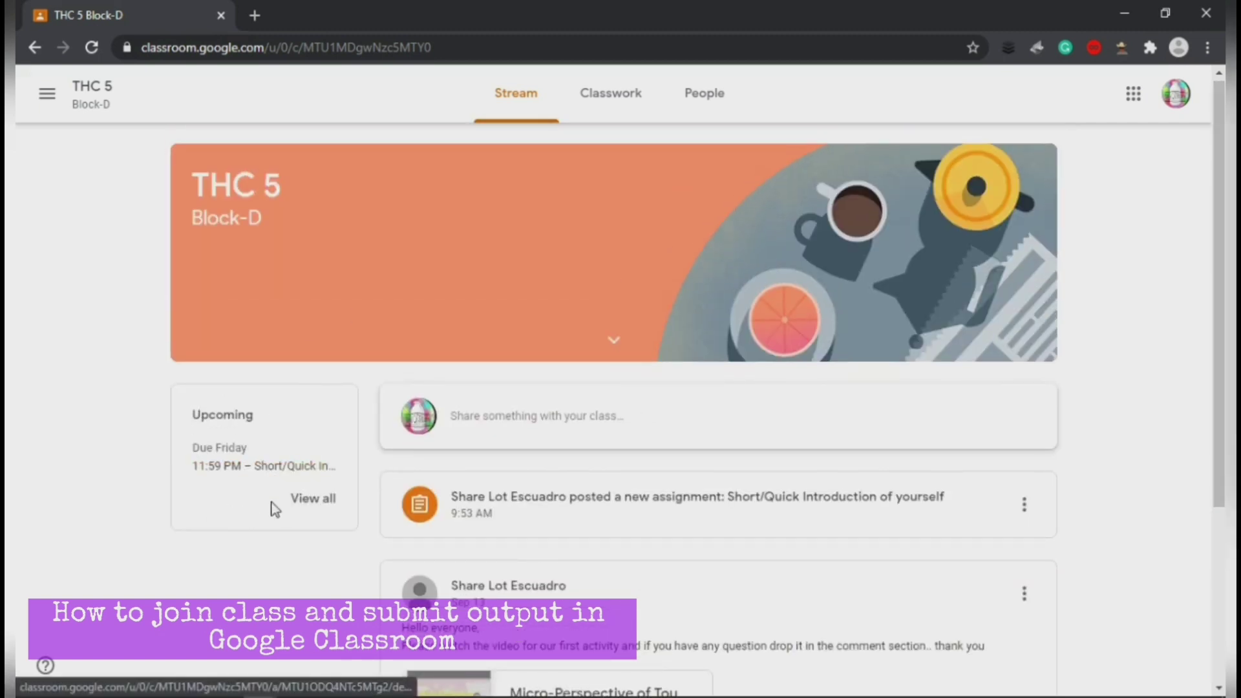
{"action": "scroll", "coordinate": [1148, 362], "scroll_direction": "down", "scroll_amount": 1}
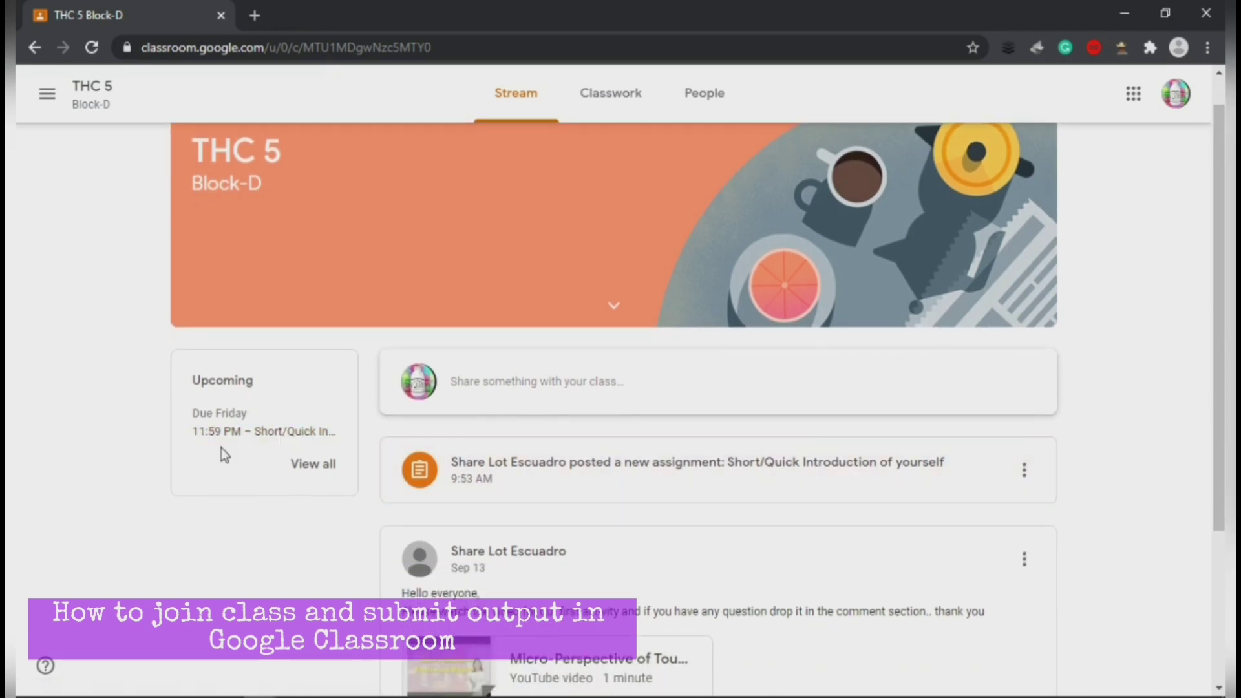
{"action": "left_click", "coordinate": [314, 467]}
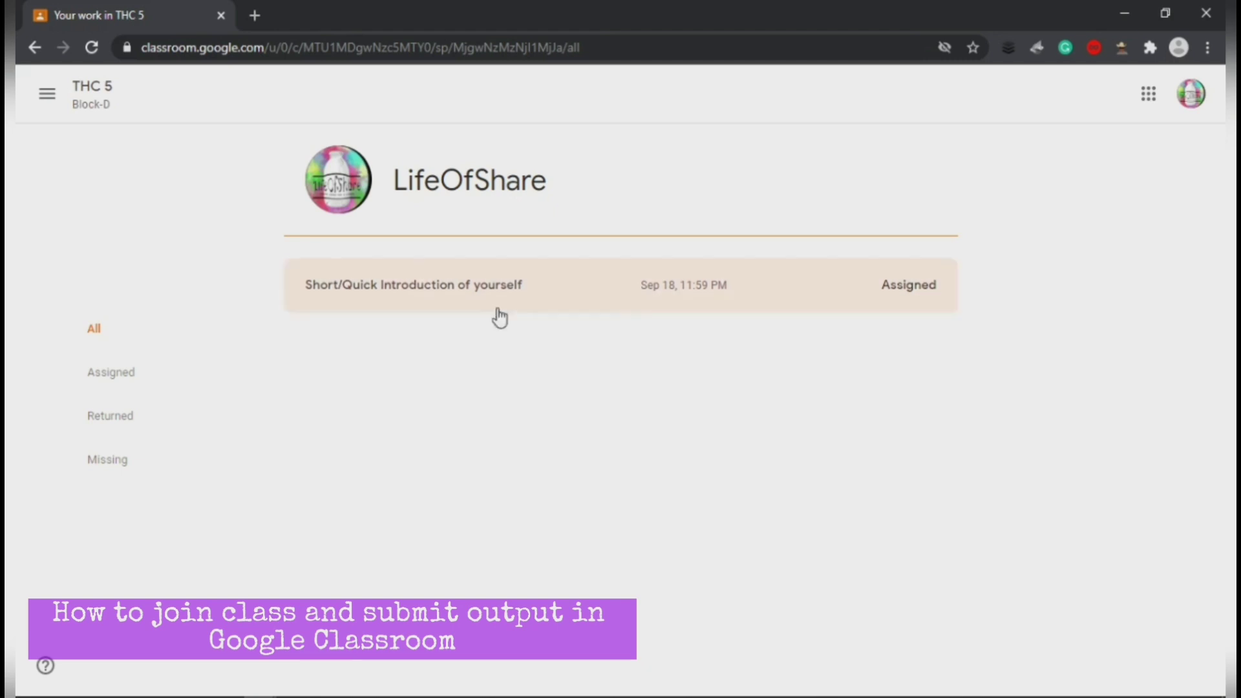
{"action": "left_click", "coordinate": [36, 56]}
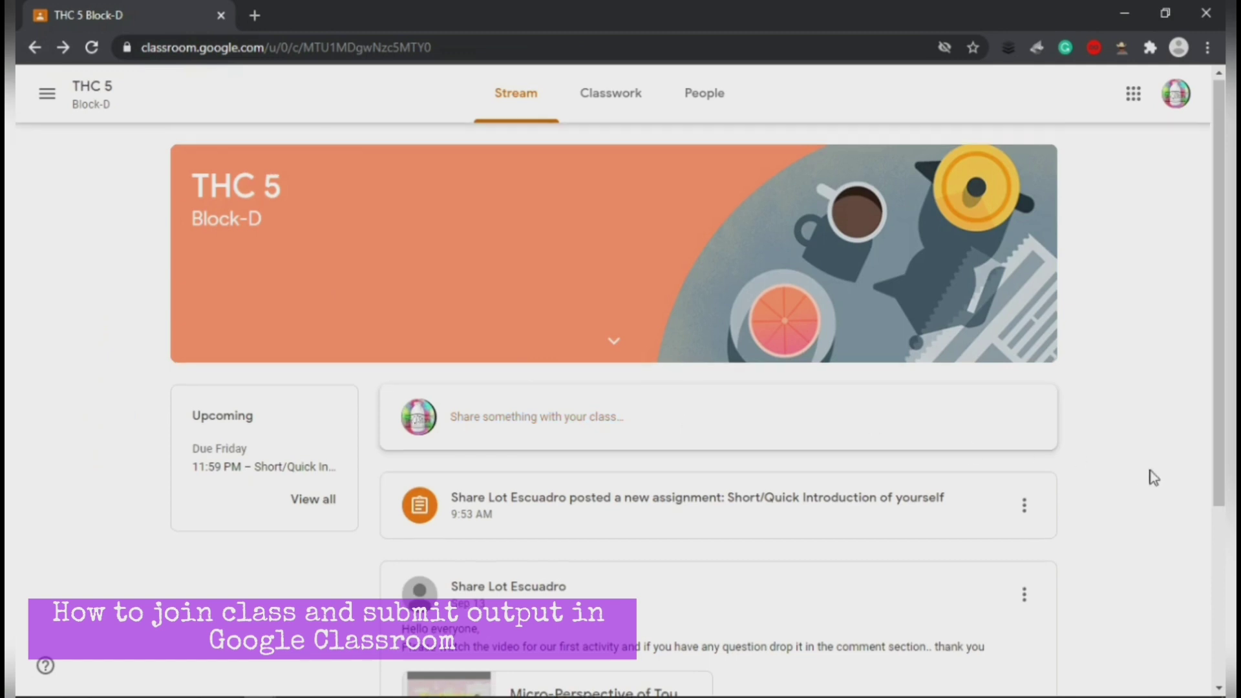
Step: Look over the THC 5 Block-D stream posts, then go to 'Short/Quick Introduction of yourself'
{"action": "scroll", "coordinate": [1148, 471], "scroll_direction": "down", "scroll_amount": 4}
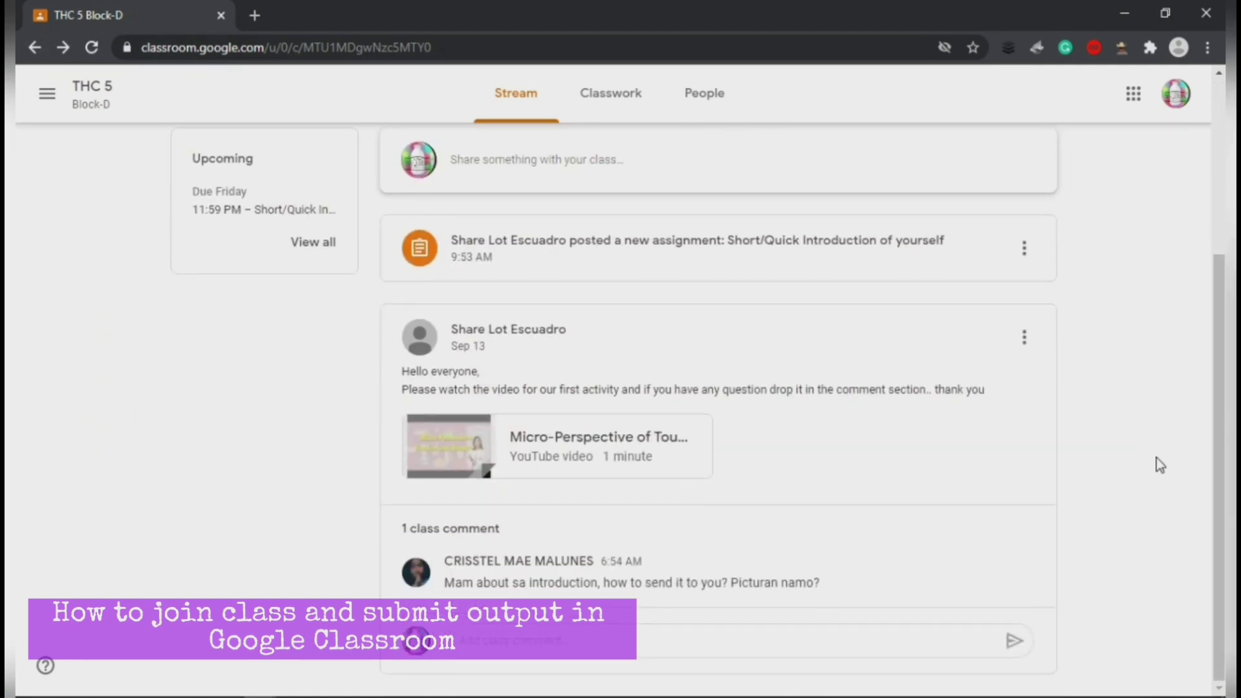
{"action": "scroll", "coordinate": [1104, 421], "scroll_direction": "up", "scroll_amount": 2}
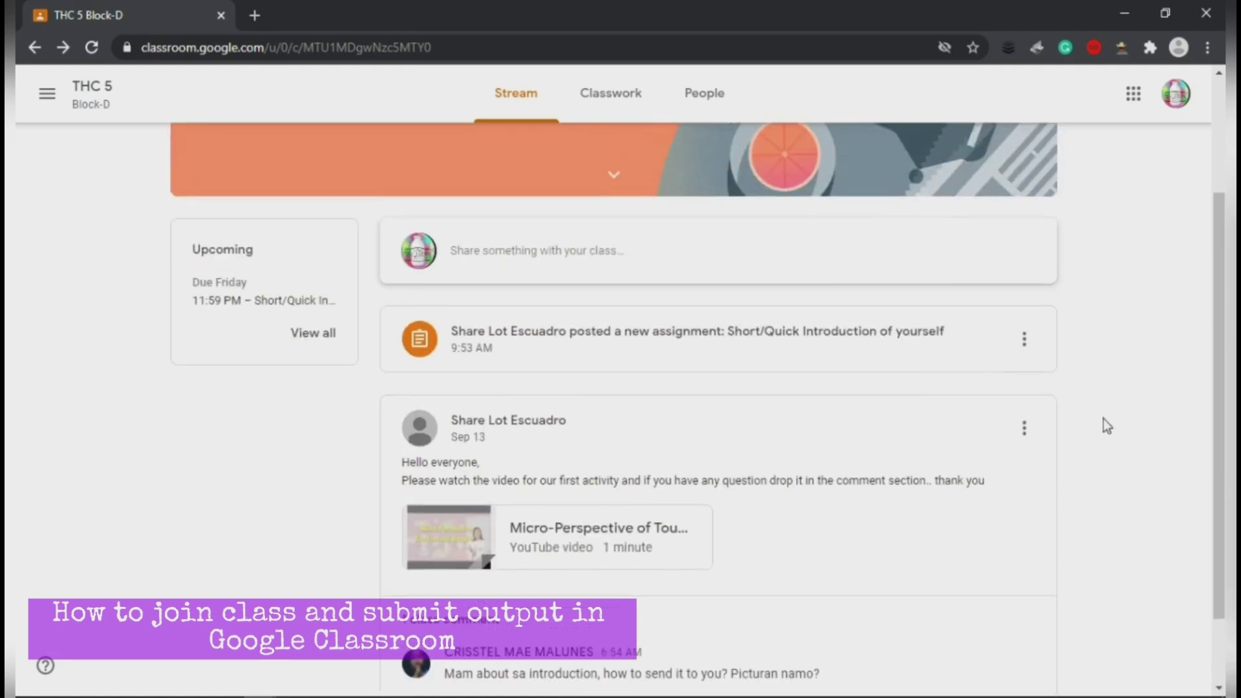
{"action": "scroll", "coordinate": [1105, 424], "scroll_direction": "down", "scroll_amount": 2}
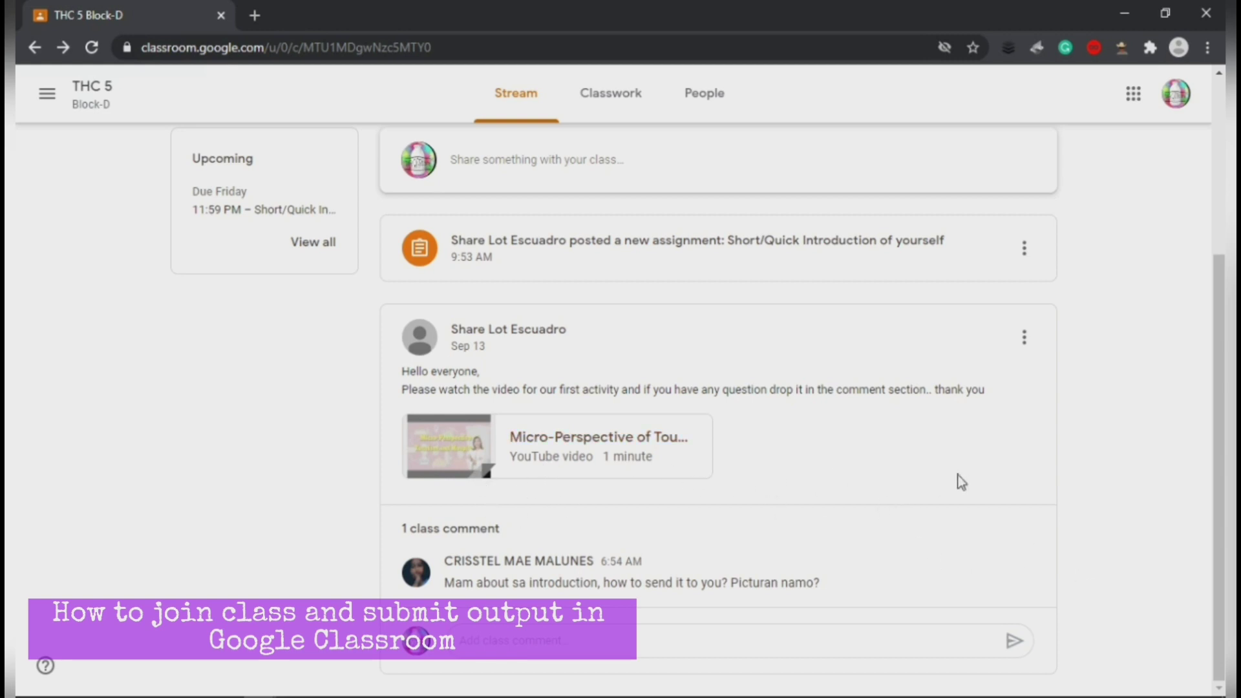
{"action": "scroll", "coordinate": [1063, 431], "scroll_direction": "up", "scroll_amount": 4}
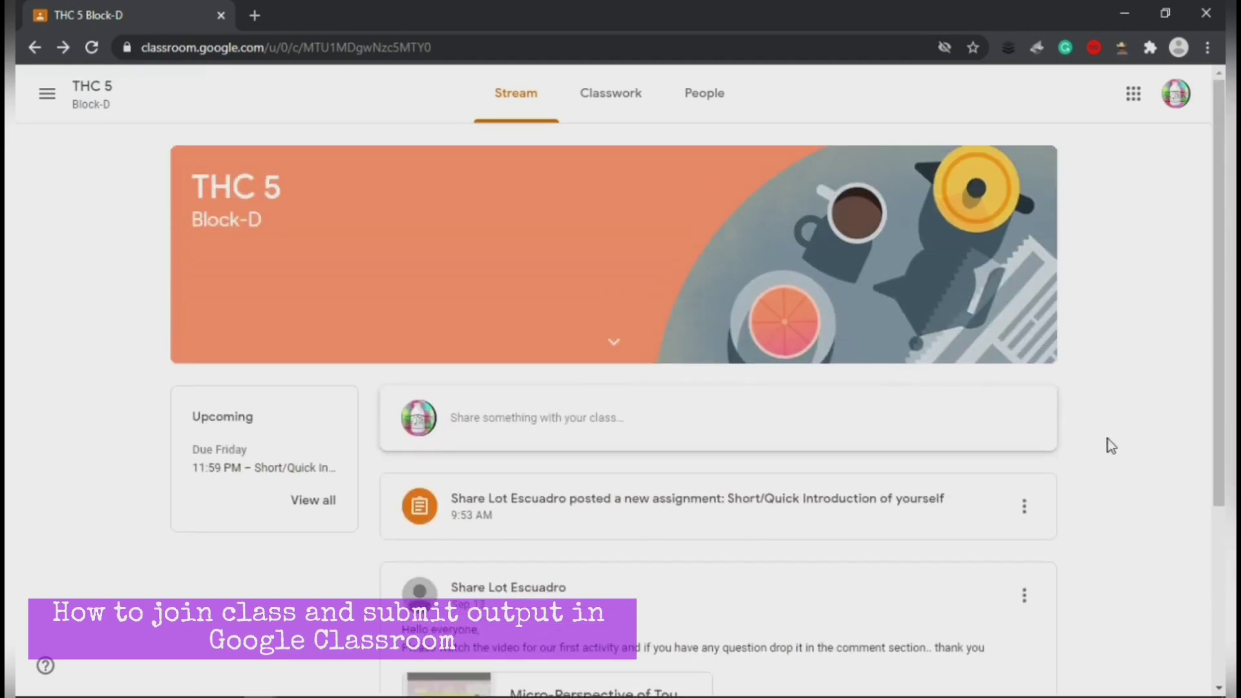
{"action": "scroll", "coordinate": [1109, 440], "scroll_direction": "down", "scroll_amount": 4}
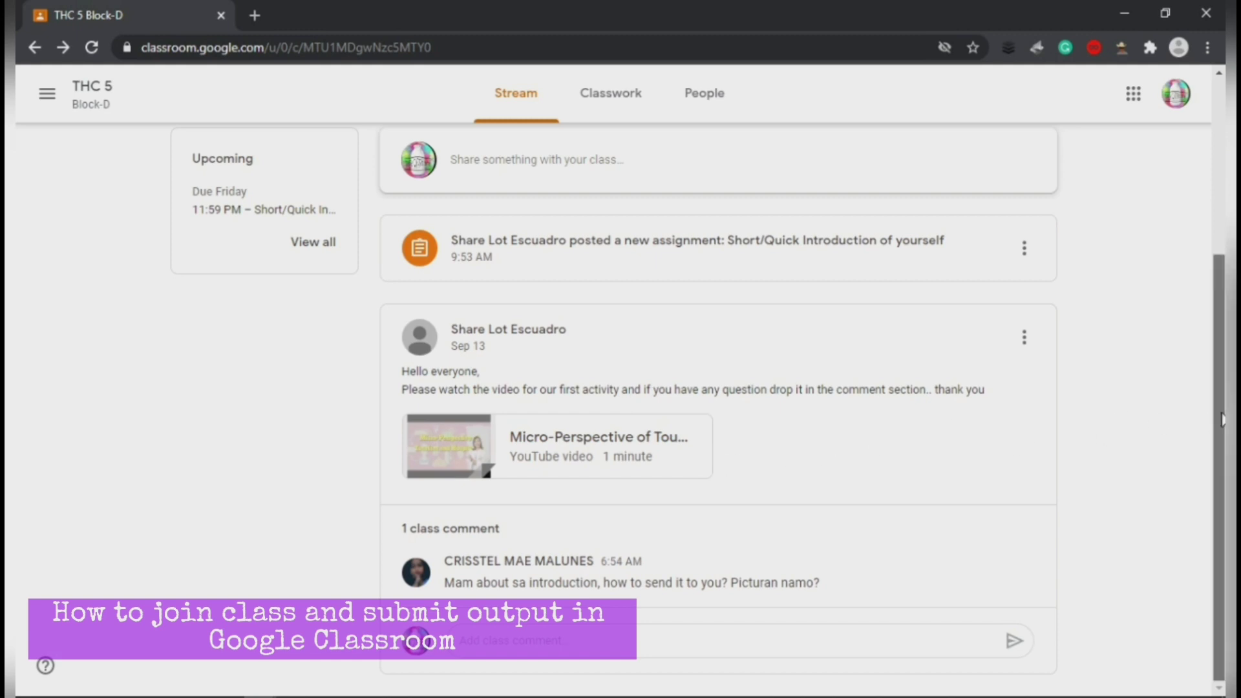
{"action": "scroll", "coordinate": [1222, 419], "scroll_direction": "up", "scroll_amount": 3}
{"action": "scroll", "coordinate": [1027, 490], "scroll_direction": "down", "scroll_amount": 3}
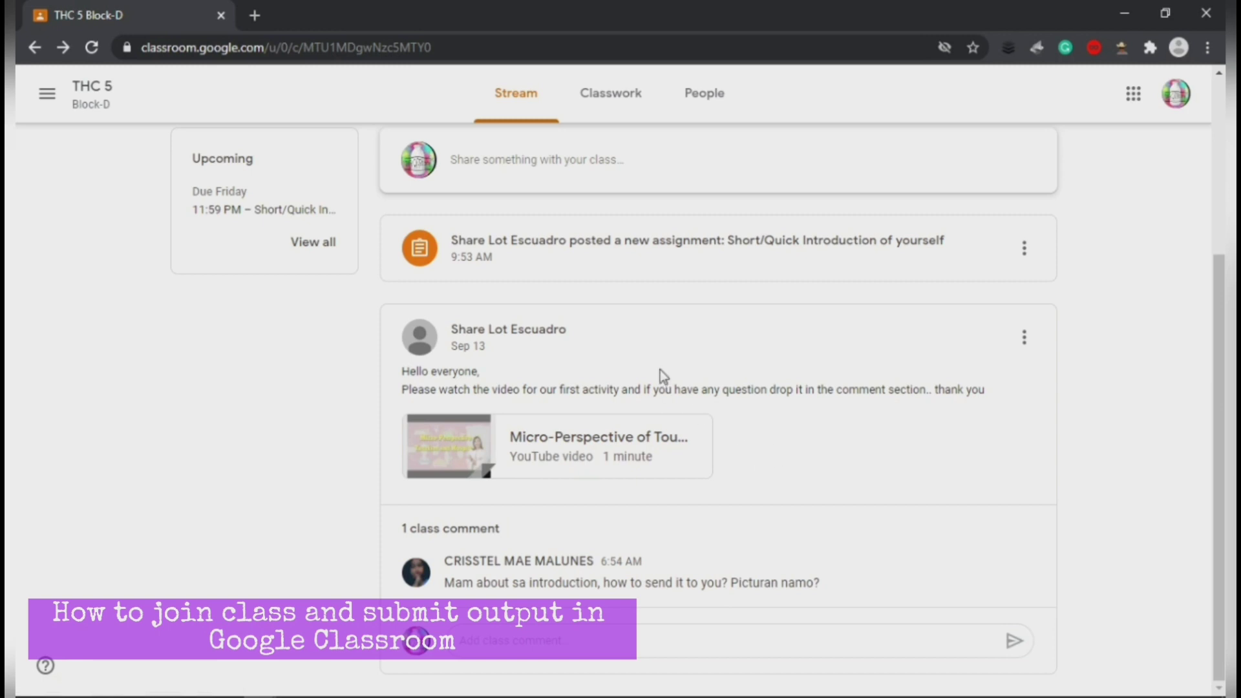
{"action": "scroll", "coordinate": [1216, 388], "scroll_direction": "up", "scroll_amount": 2}
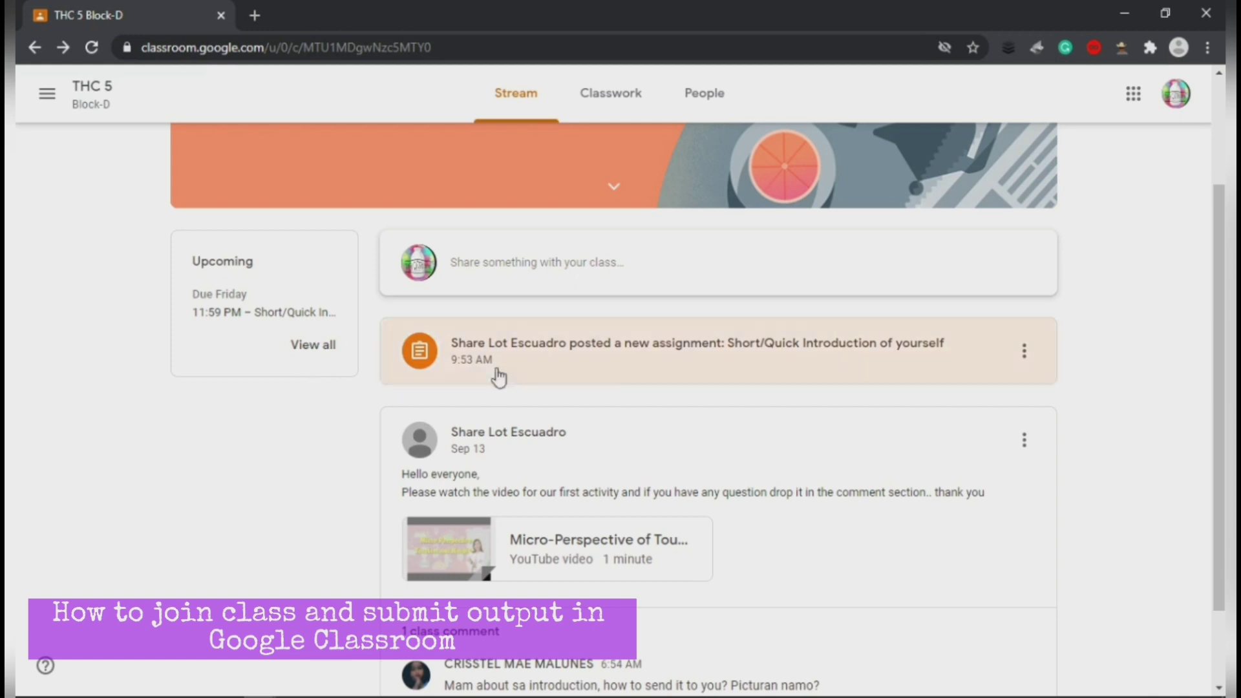
{"action": "left_click", "coordinate": [588, 371]}
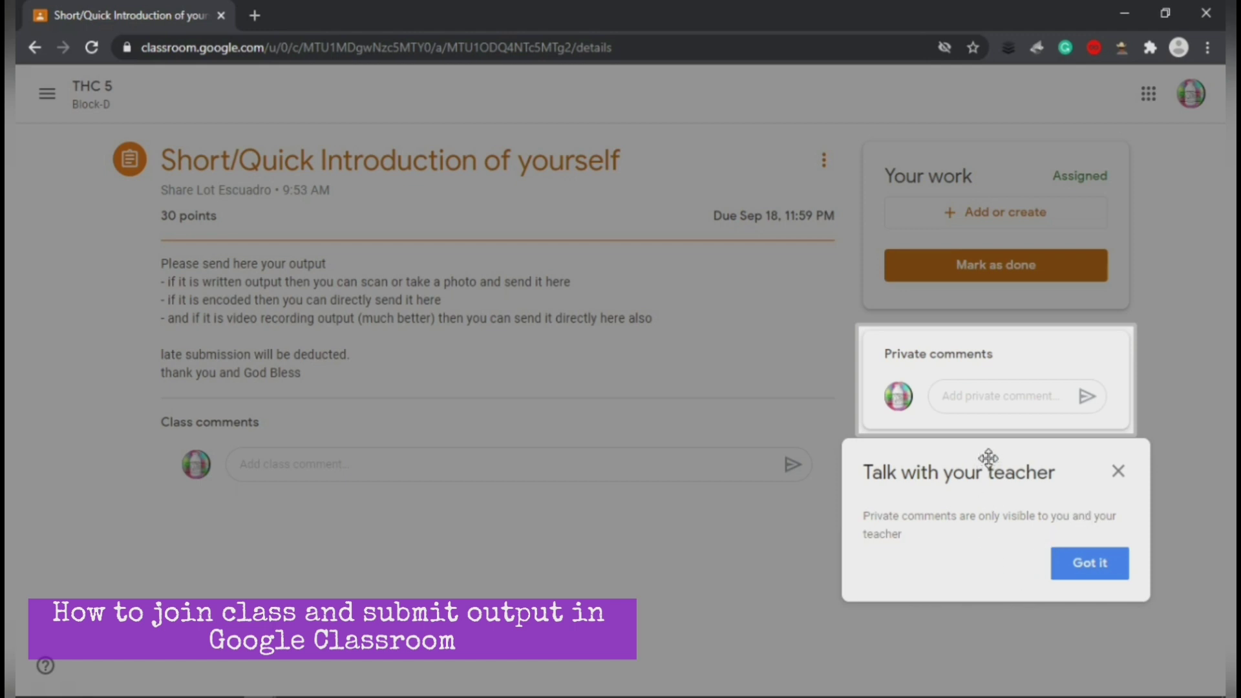
Step: Dismiss the private-comments tip and try the private and class comment boxes
{"action": "left_click", "coordinate": [1089, 574]}
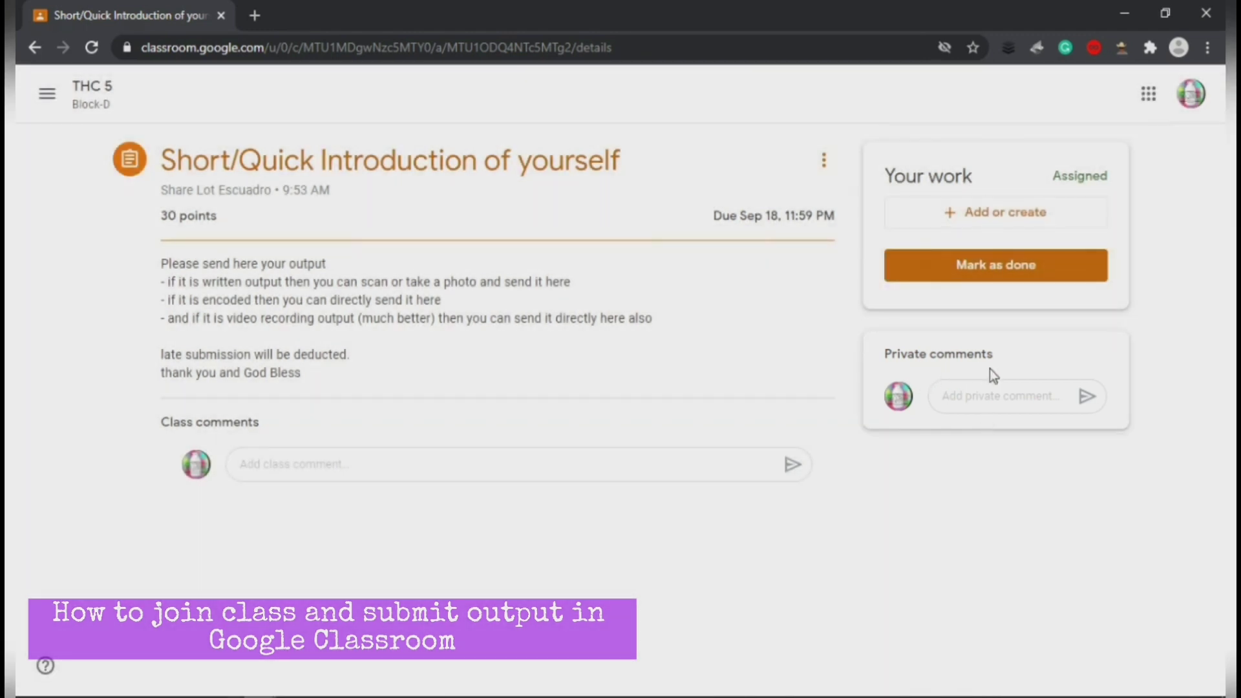
{"action": "left_click", "coordinate": [961, 398]}
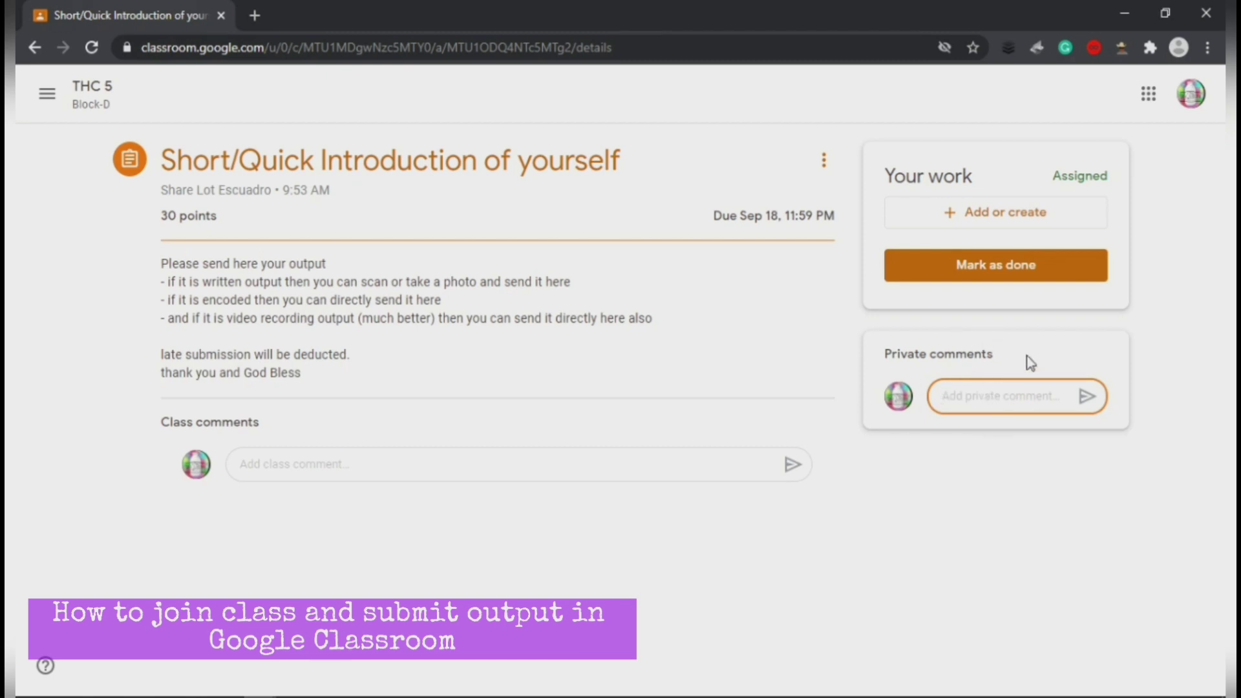
{"action": "left_click", "coordinate": [330, 471]}
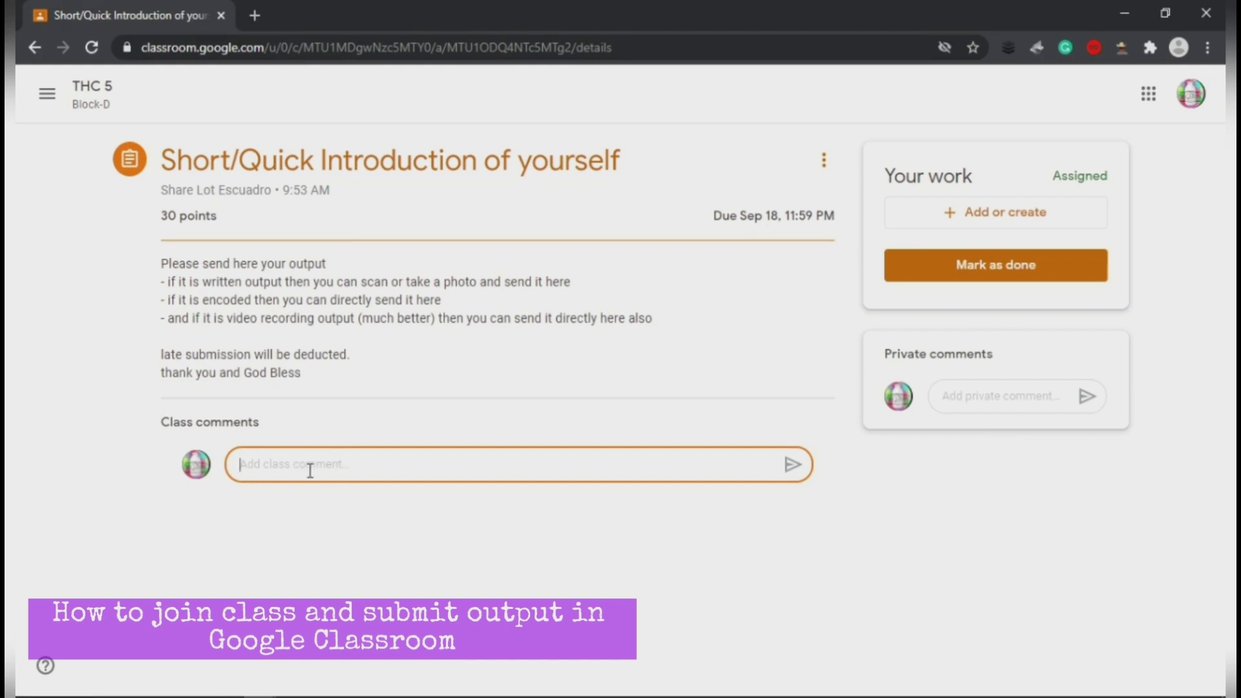
{"action": "left_click", "coordinate": [212, 222]}
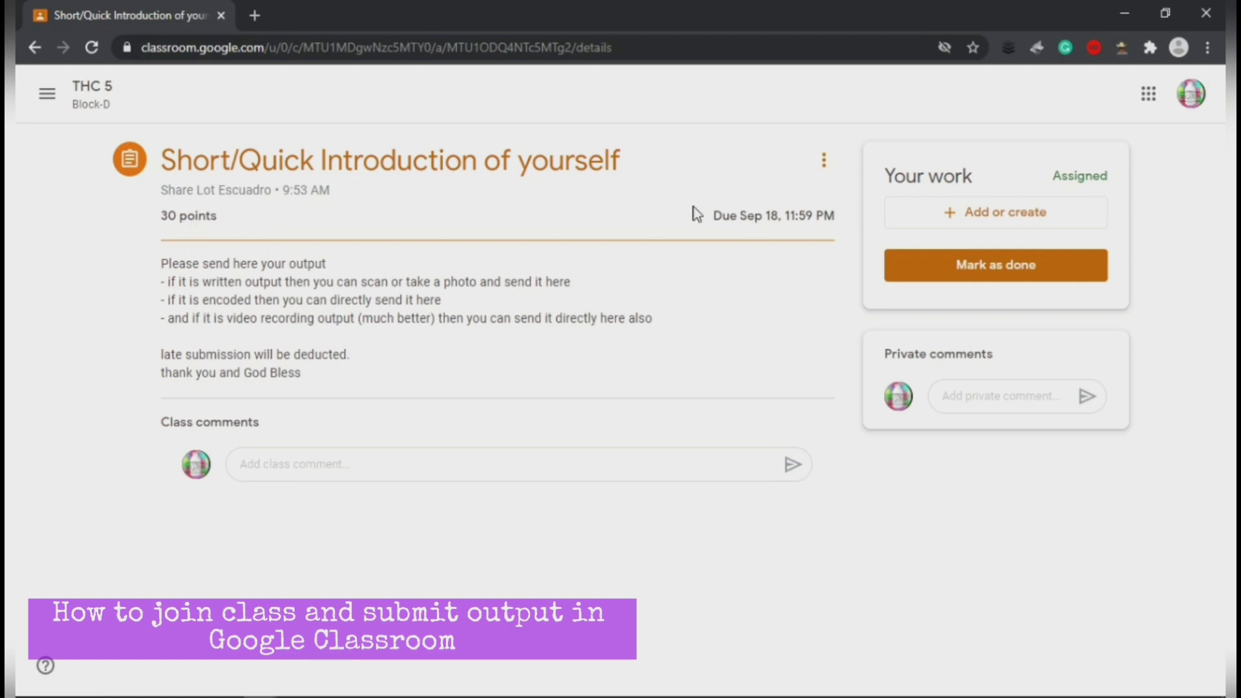
Step: Highlight the Sep 18, 11:59 PM due date, both comment areas and the Assigned status
{"action": "triple_click", "coordinate": [714, 215]}
{"action": "left_click", "coordinate": [719, 216]}
{"action": "left_click_drag", "start_coordinate": [716, 215], "coordinate": [836, 217]}
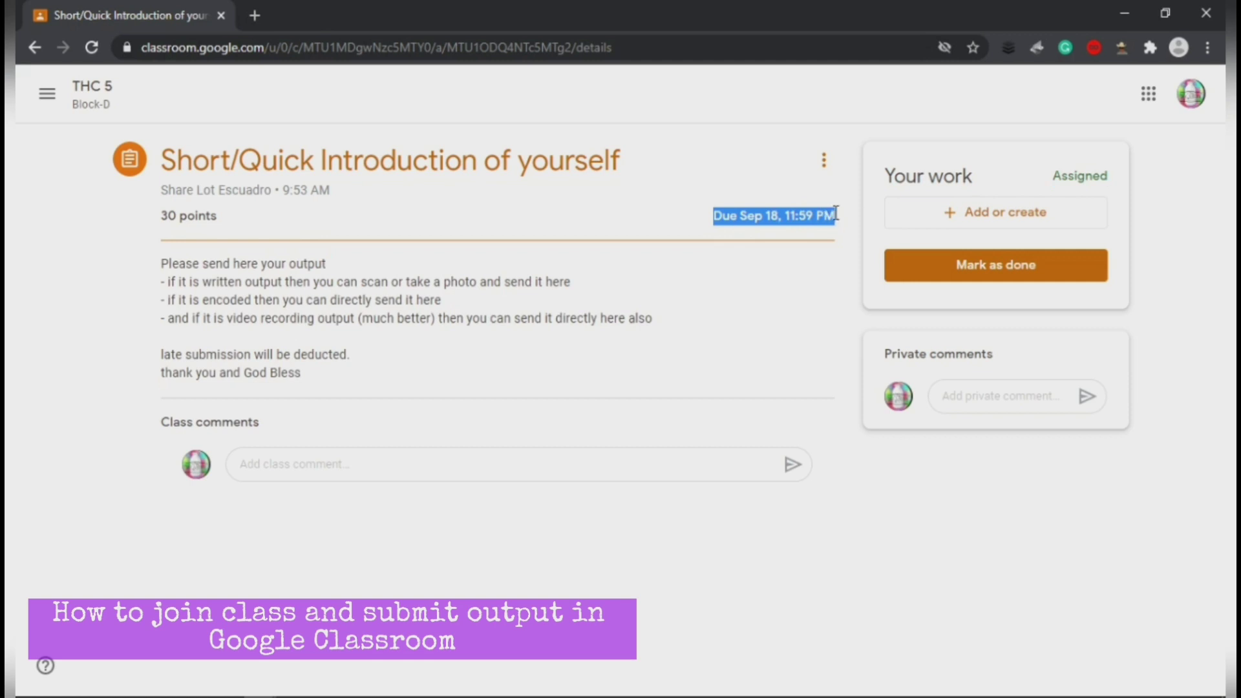
{"action": "left_click", "coordinate": [842, 232]}
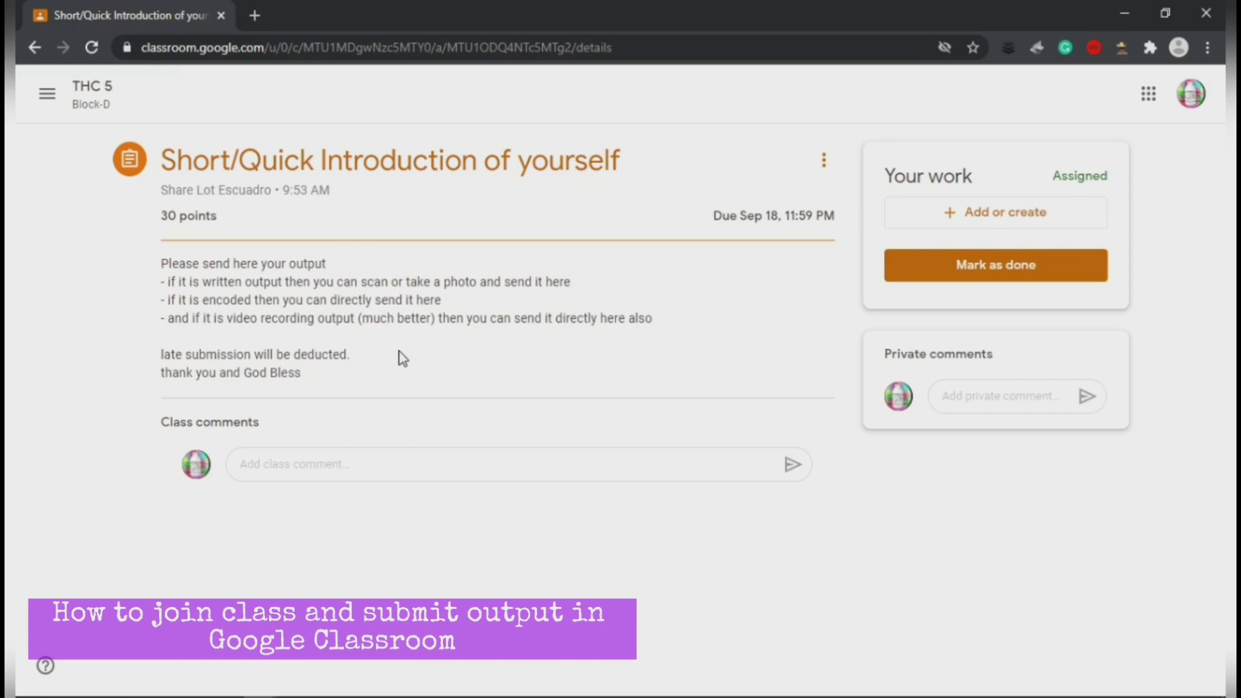
{"action": "left_click", "coordinate": [293, 465]}
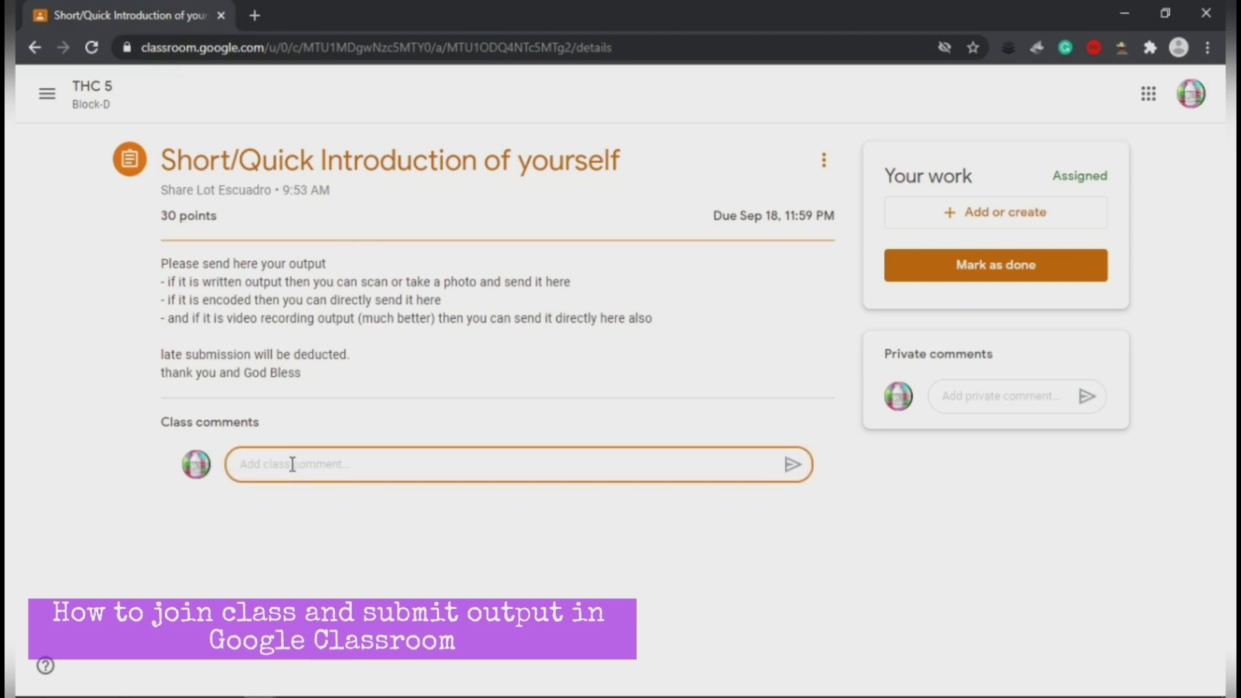
{"action": "left_click", "coordinate": [989, 401]}
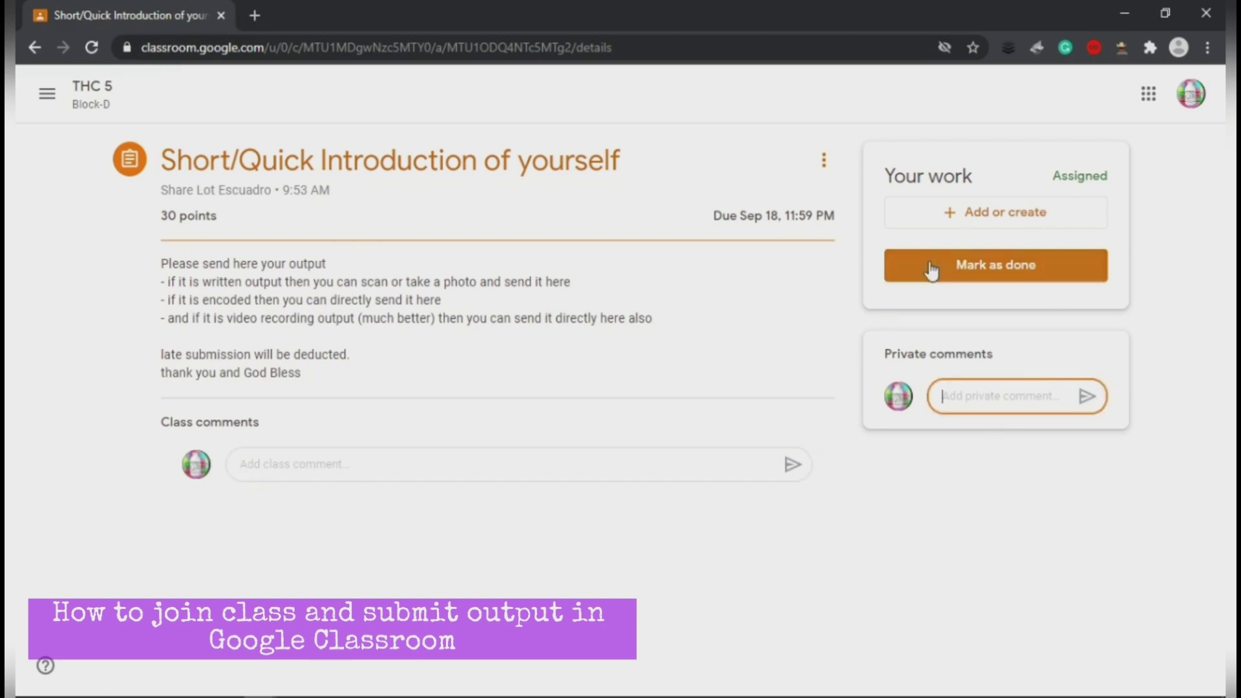
{"action": "left_click_drag", "start_coordinate": [901, 178], "coordinate": [988, 169]}
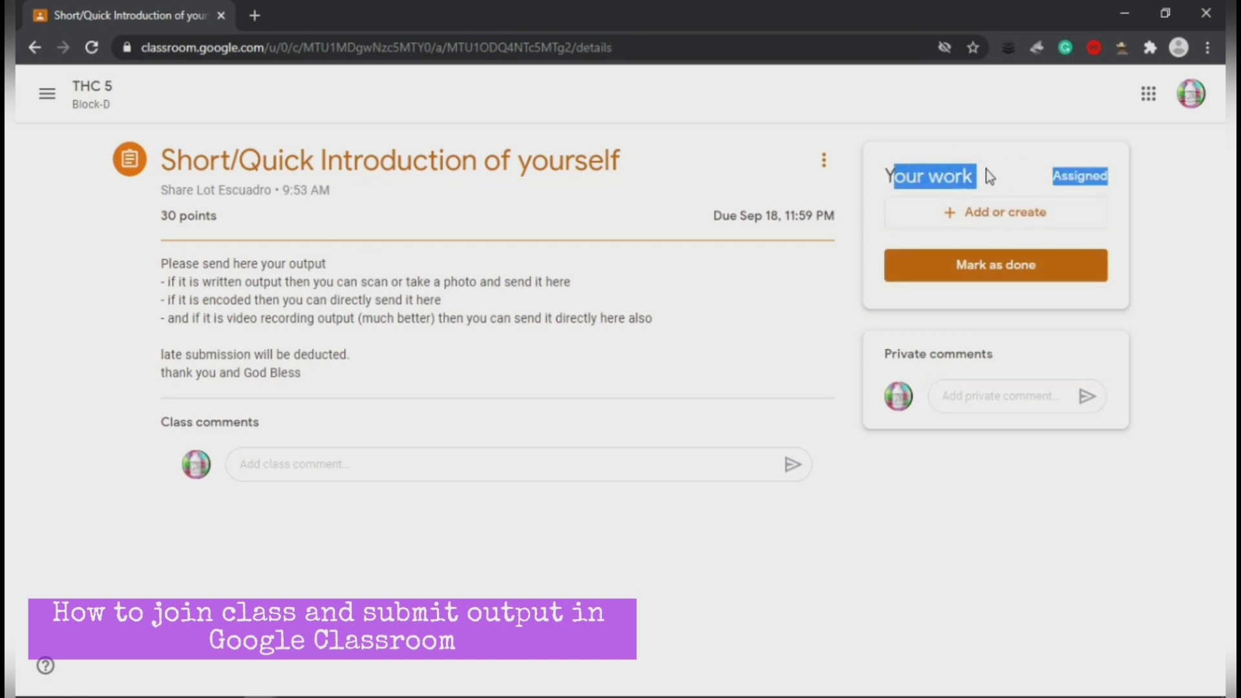
{"action": "left_click", "coordinate": [991, 177]}
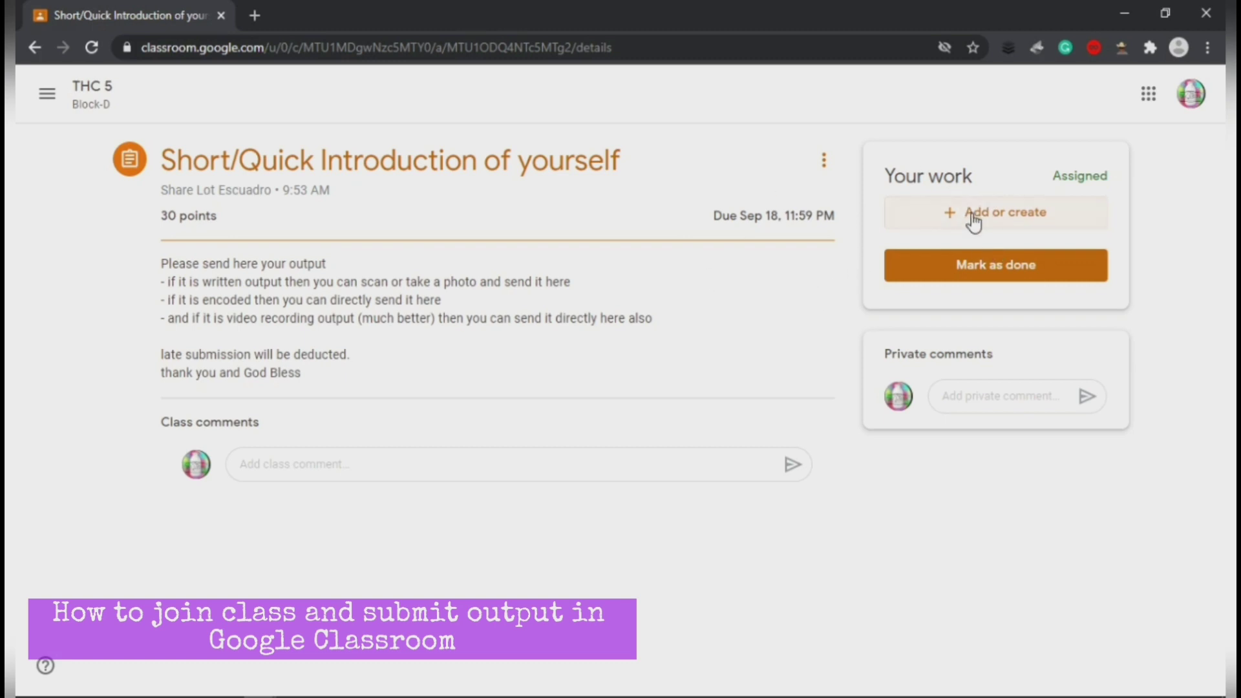
Step: Choose File from the Add or create menu under Your work
{"action": "left_click", "coordinate": [975, 220]}
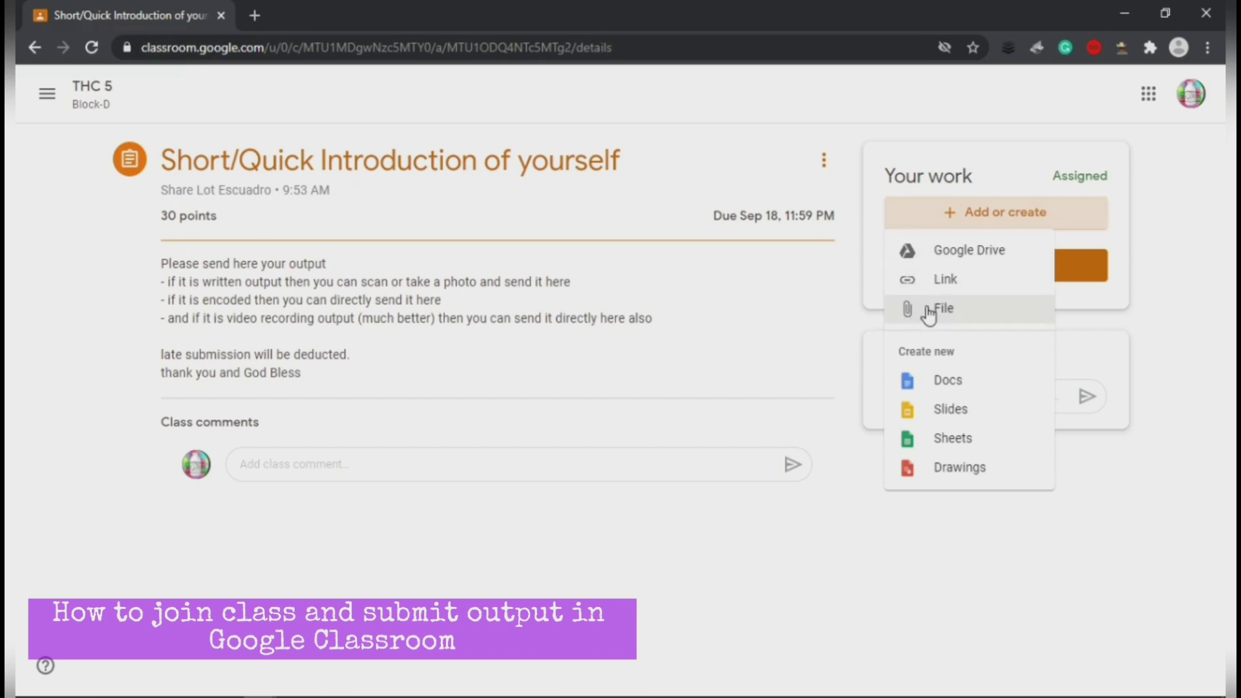
{"action": "left_click", "coordinate": [929, 311]}
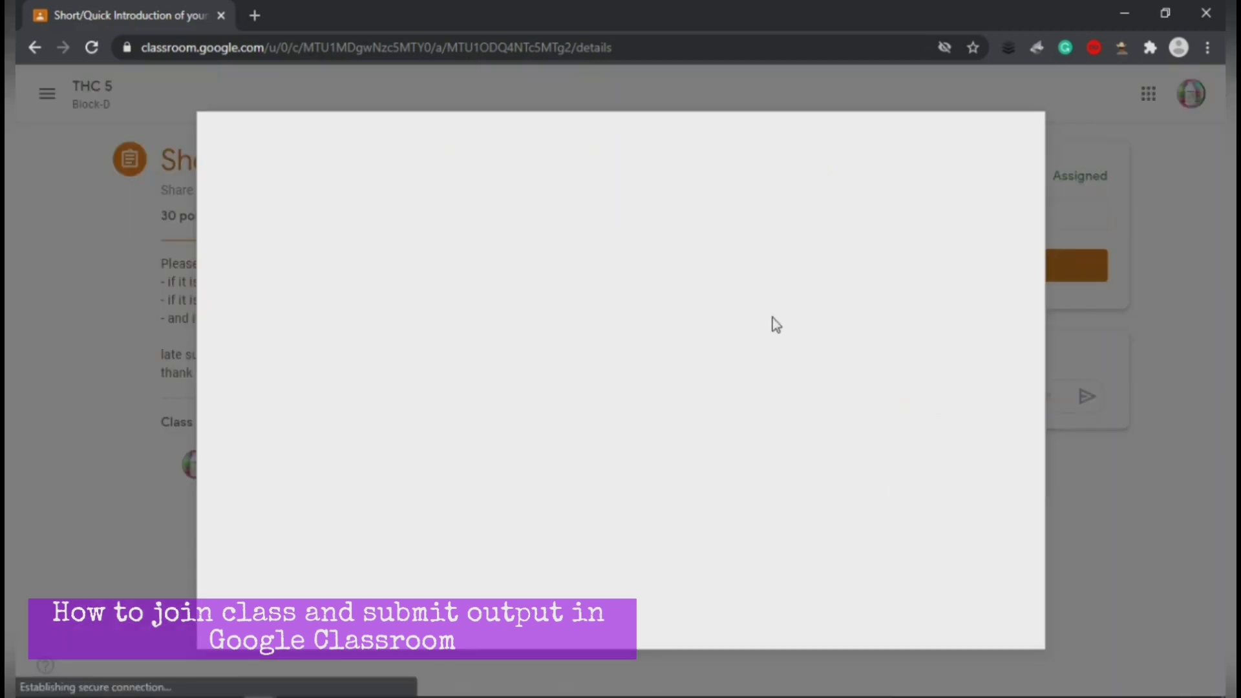
Step: Switch the Insert files dialog to Upload and browse the computer for a file
{"action": "left_click", "coordinate": [336, 207]}
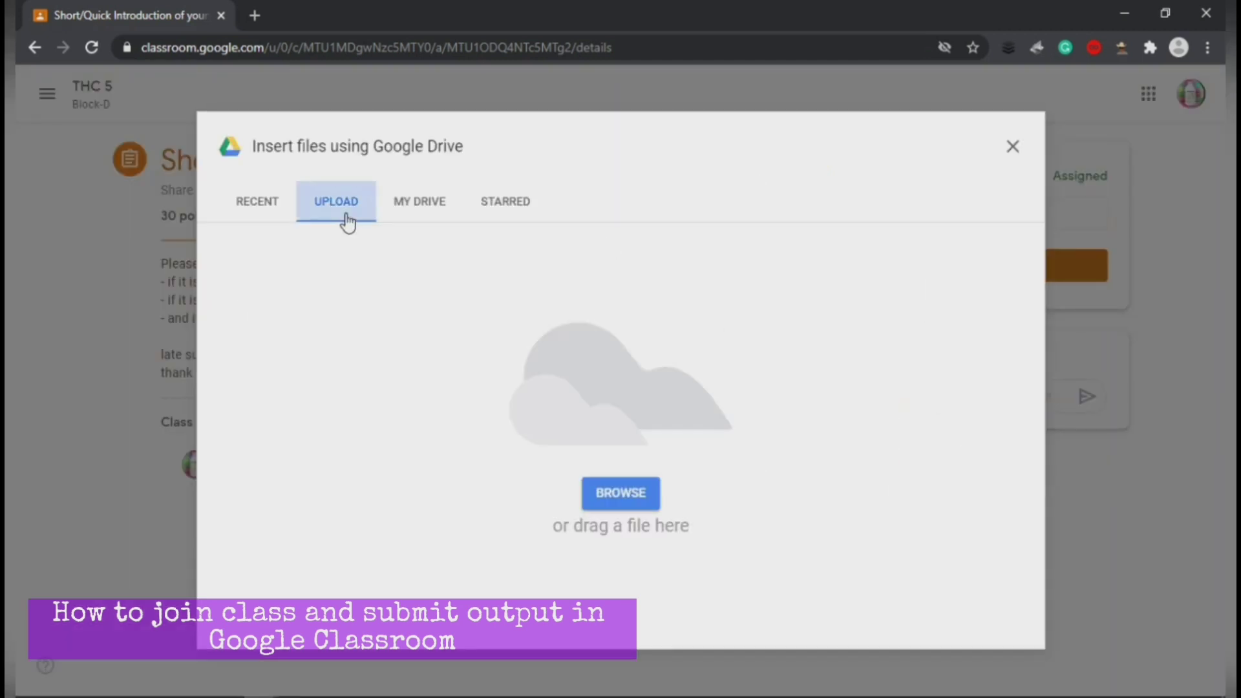
{"action": "left_click", "coordinate": [631, 500]}
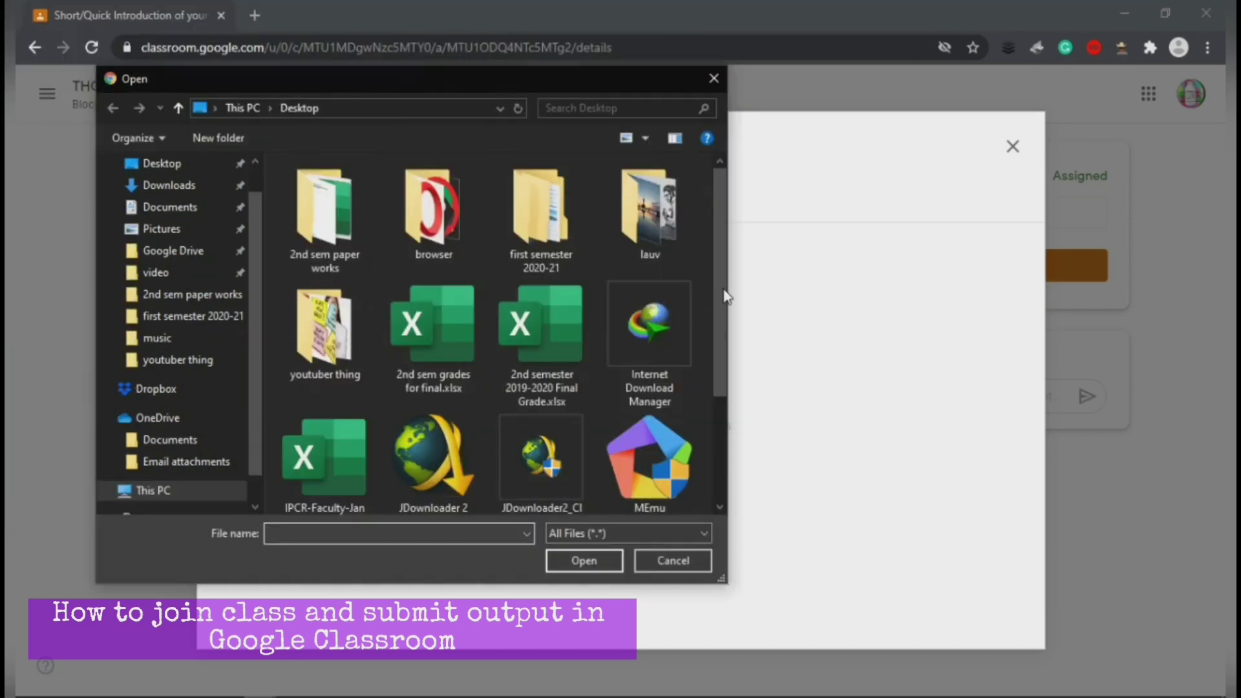
Step: Upload the 19553913_… SUCCESS poster image from the Pictures folder
{"action": "left_click", "coordinate": [177, 228]}
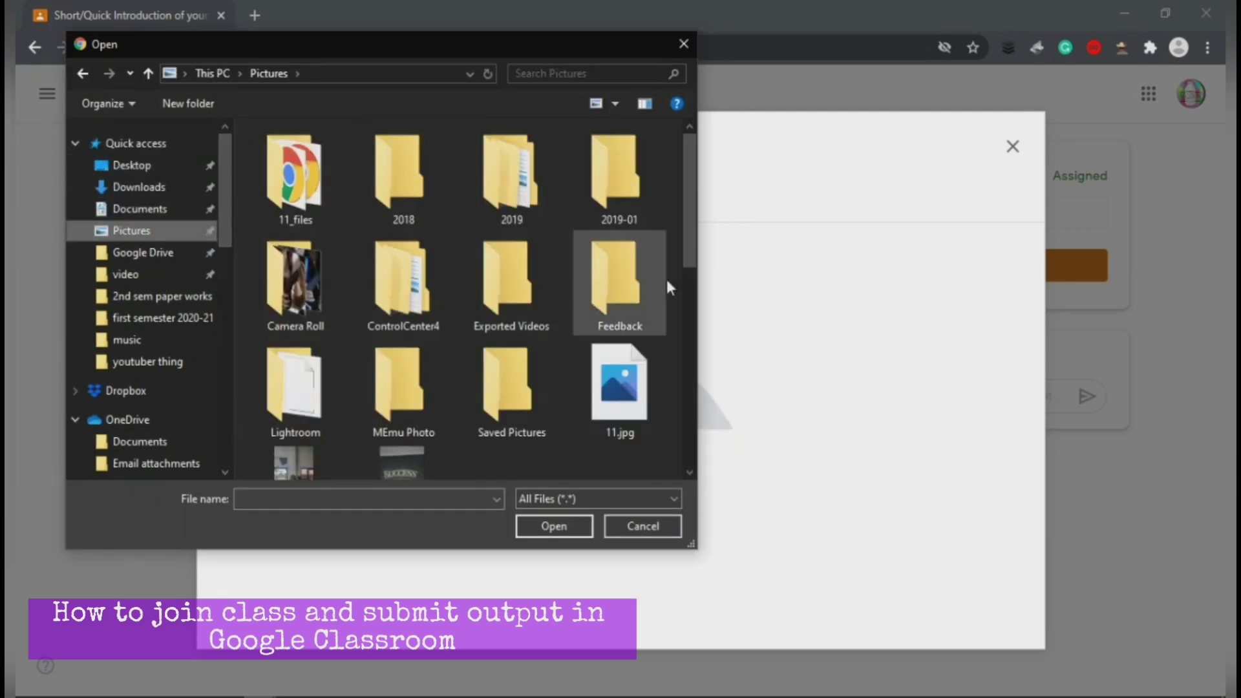
{"action": "scroll", "coordinate": [691, 291], "scroll_direction": "down", "scroll_amount": 2}
{"action": "left_click_drag", "start_coordinate": [693, 291], "coordinate": [692, 191]}
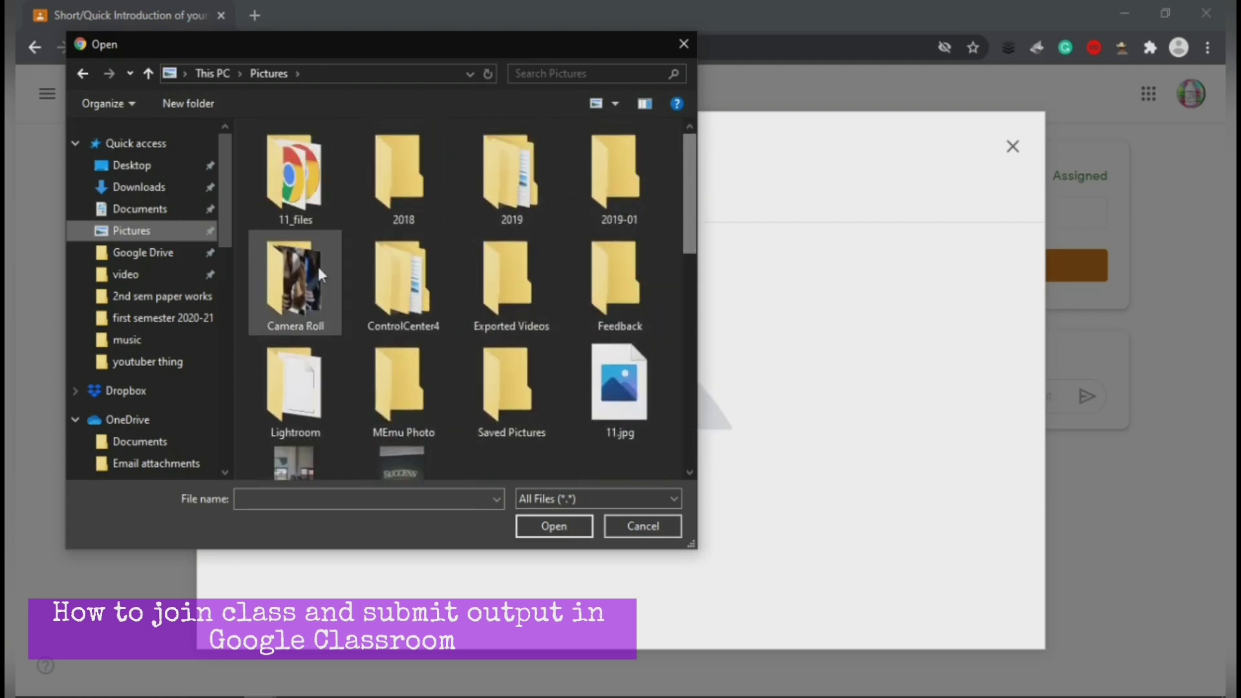
{"action": "scroll", "coordinate": [688, 231], "scroll_direction": "down", "scroll_amount": 3}
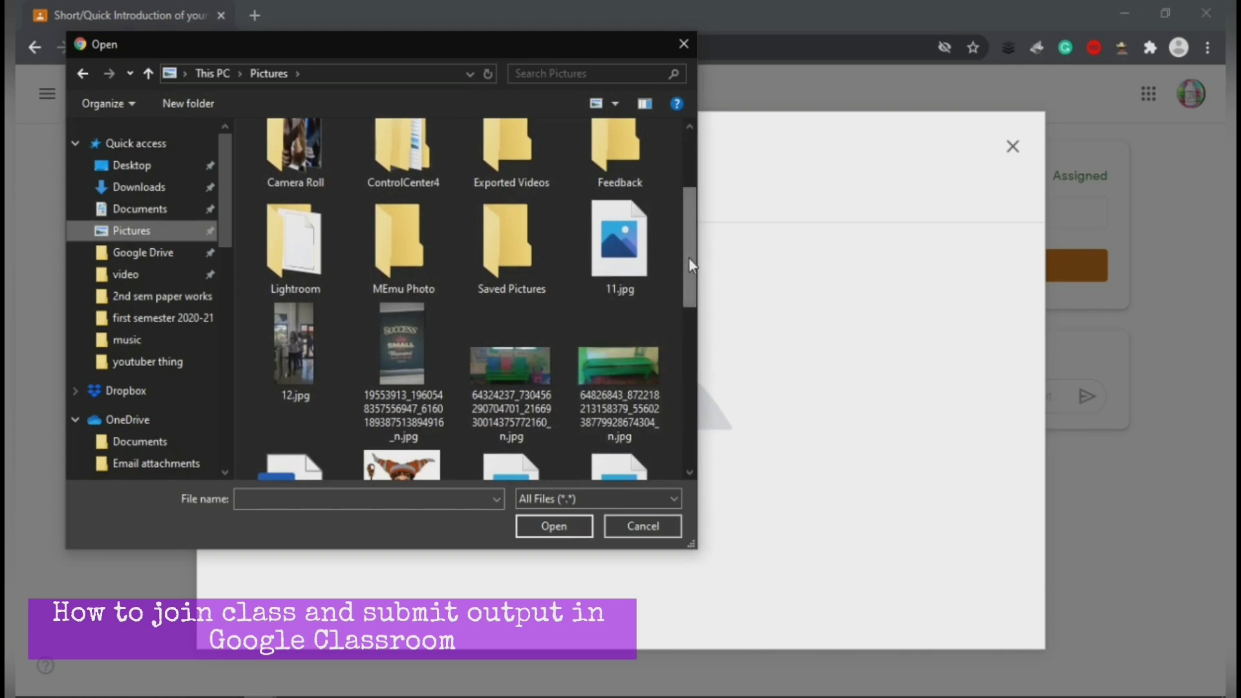
{"action": "left_click_drag", "start_coordinate": [689, 257], "coordinate": [689, 283]}
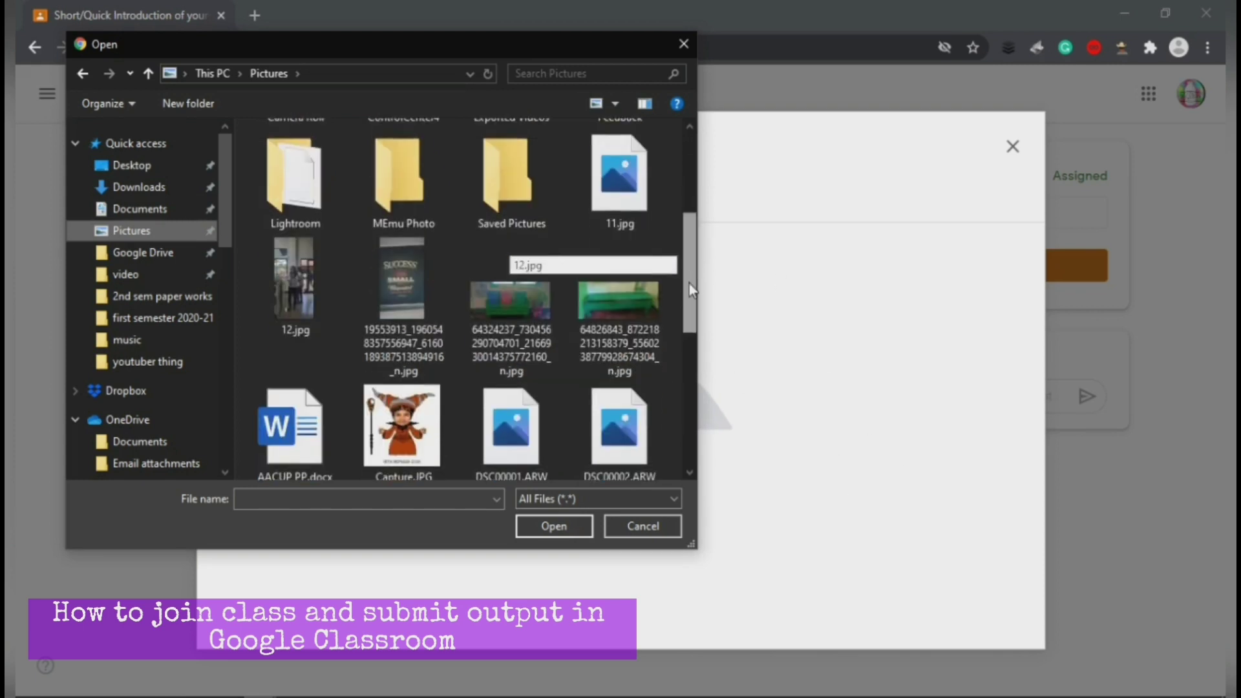
{"action": "left_click", "coordinate": [417, 288]}
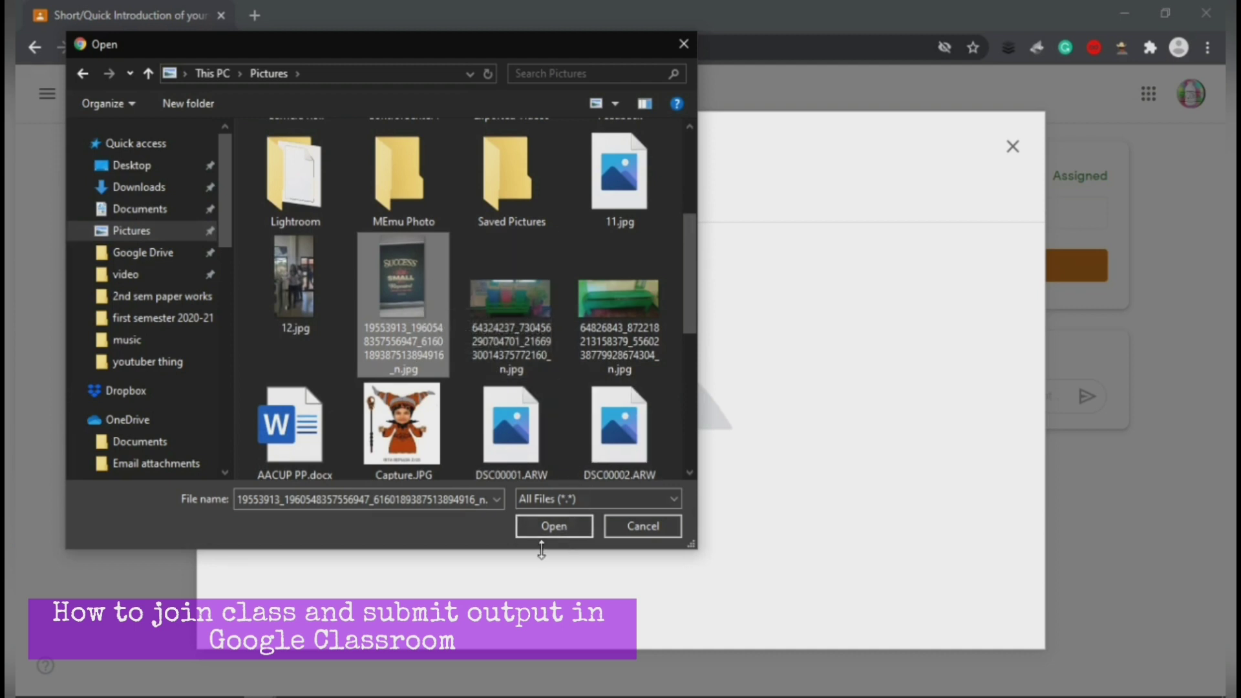
{"action": "left_click", "coordinate": [555, 526]}
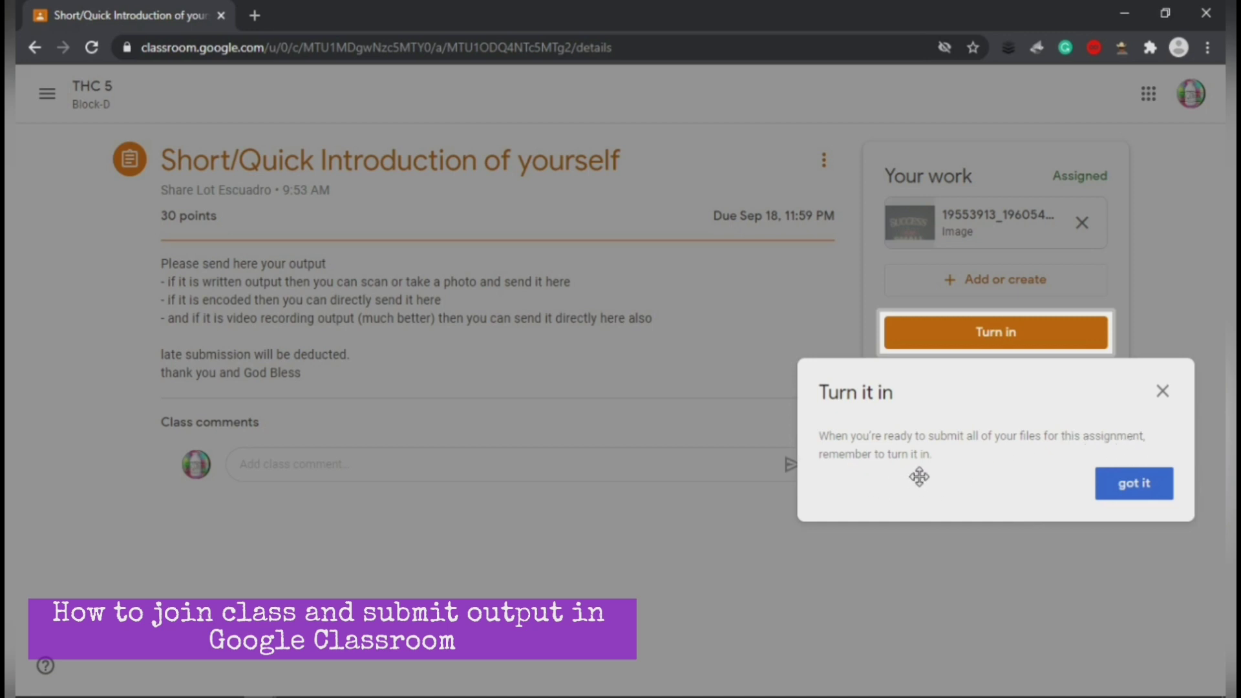
Step: Dismiss the turn-in reminder and list the Add or create options again
{"action": "left_click", "coordinate": [1136, 485]}
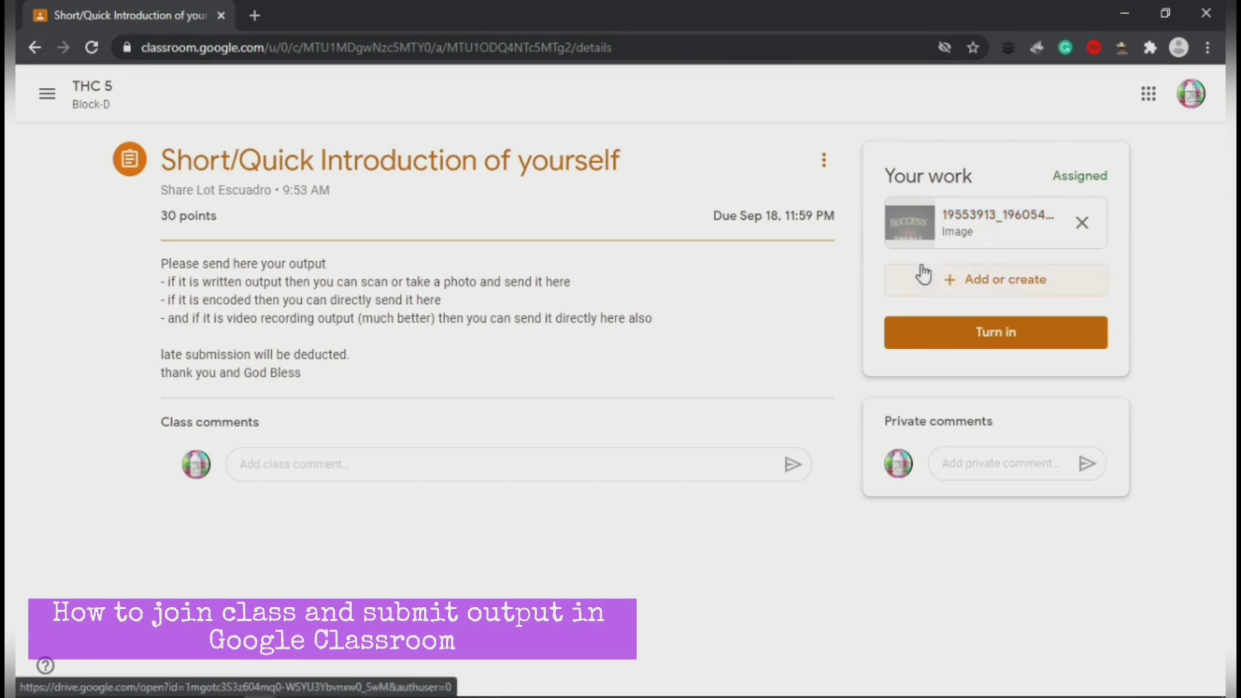
{"action": "left_click", "coordinate": [974, 286]}
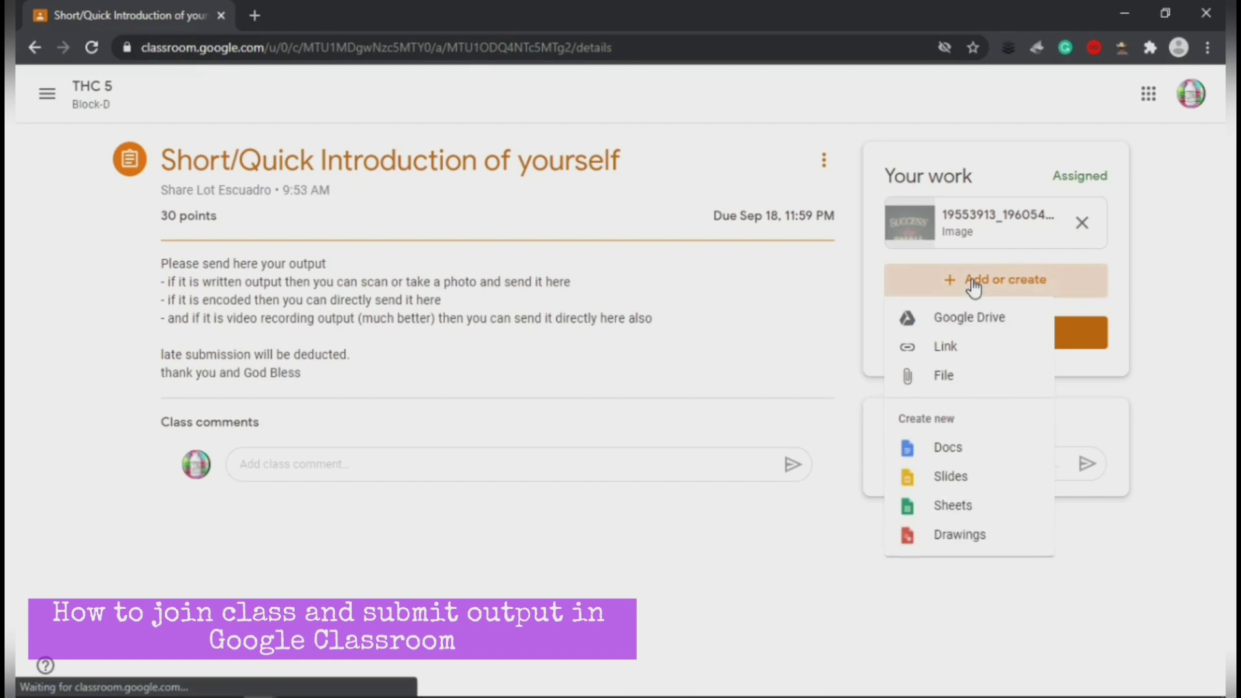
{"action": "left_click", "coordinate": [945, 388]}
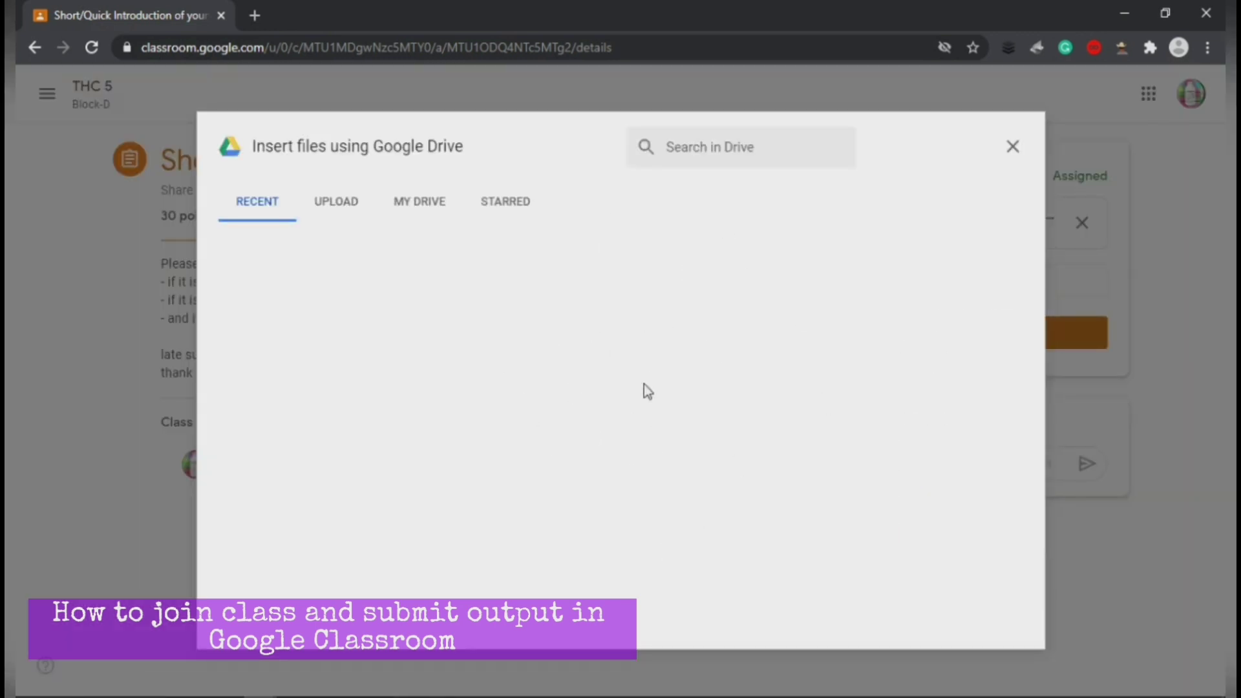
{"action": "left_click", "coordinate": [330, 212]}
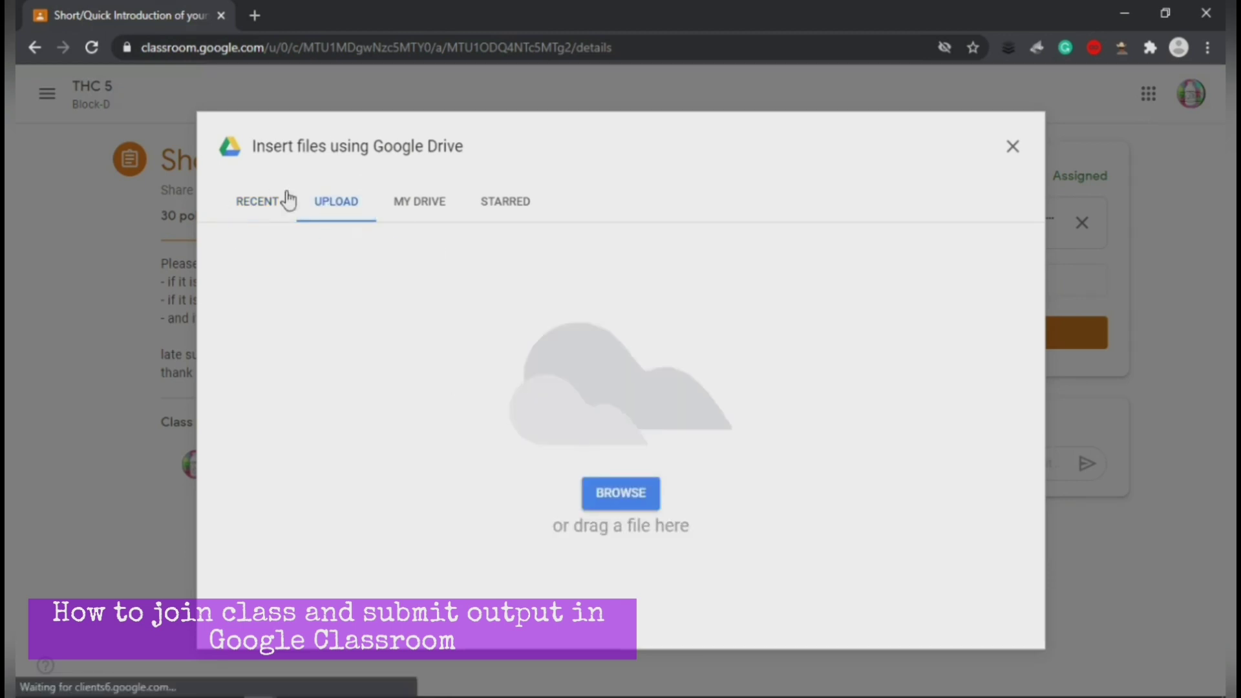
{"action": "left_click", "coordinate": [606, 506]}
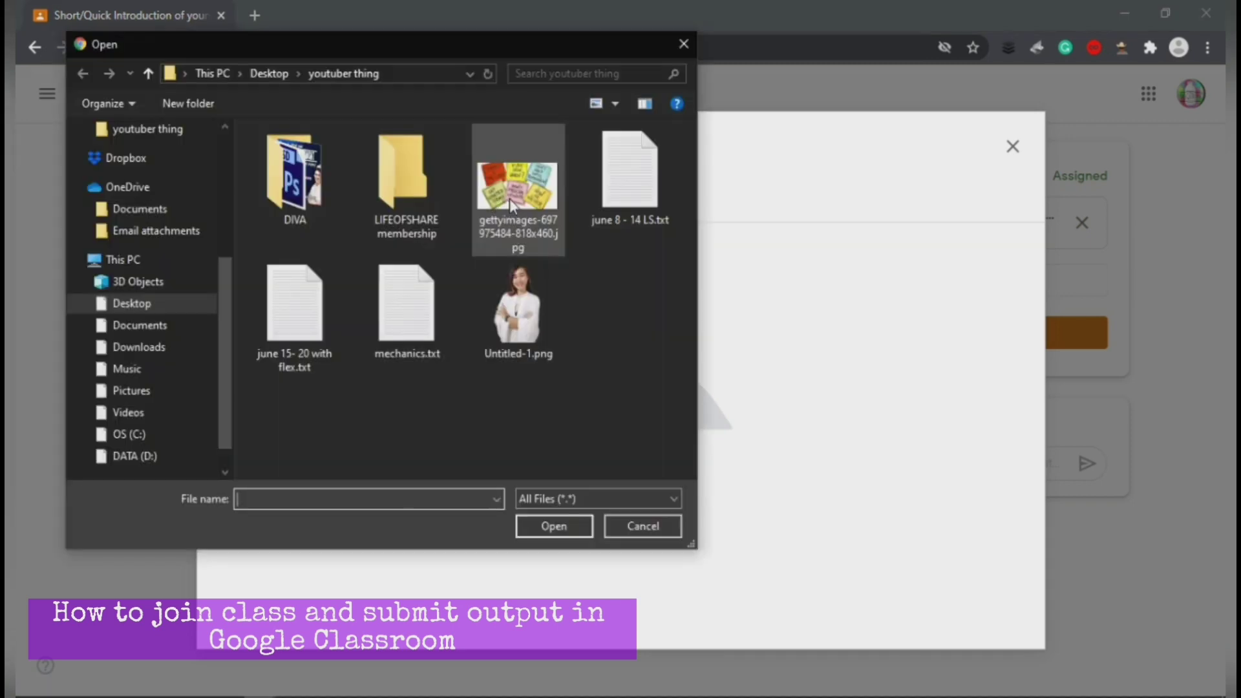
{"action": "left_click", "coordinate": [512, 201]}
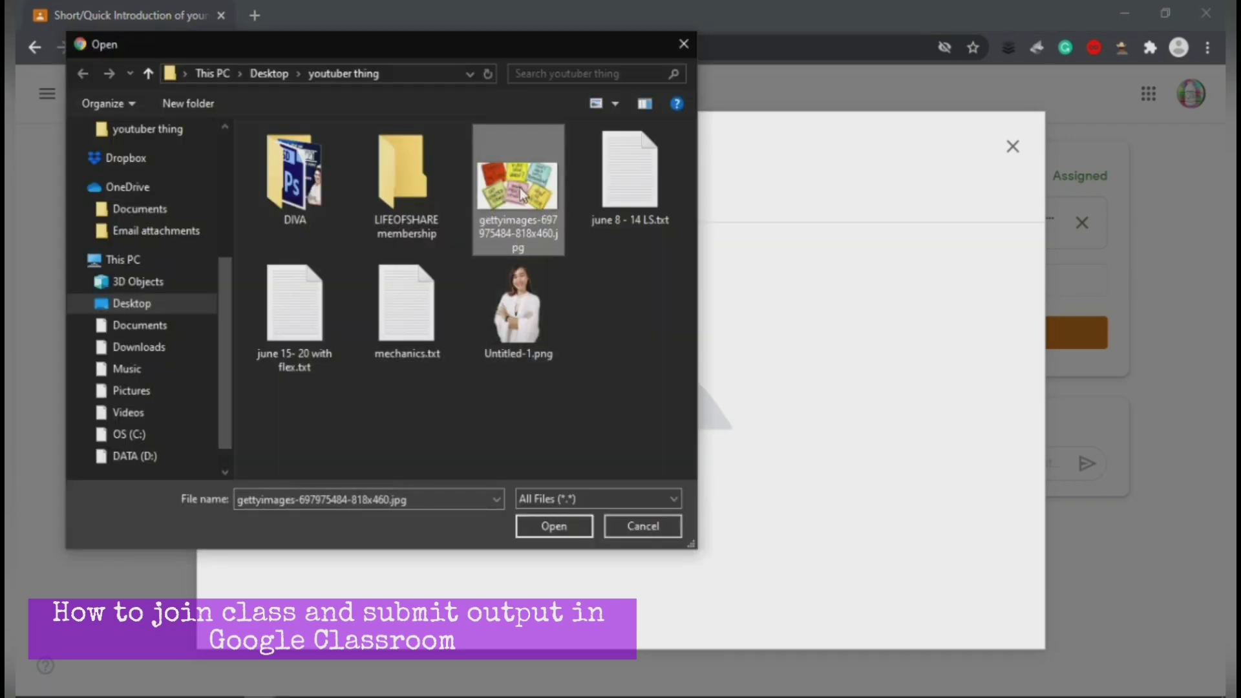
{"action": "left_click", "coordinate": [554, 526]}
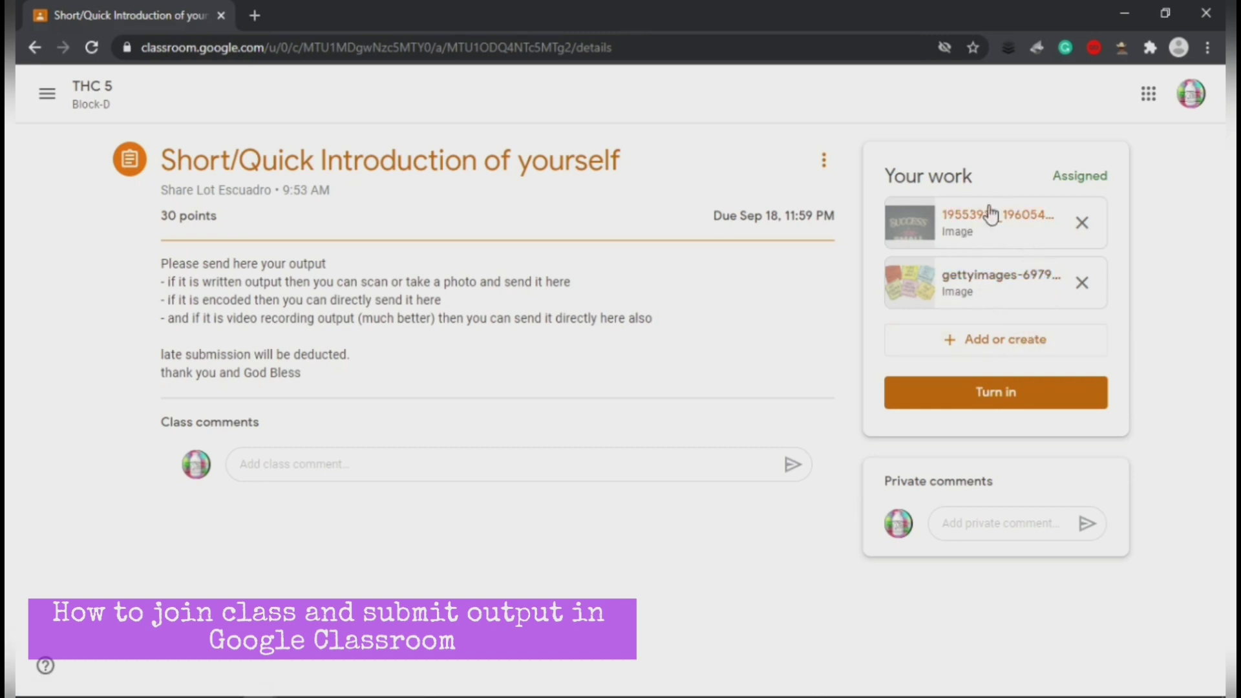
Step: Turn in the 'Short/Quick Introduction of yourself' assignment with both image attachments
{"action": "left_click", "coordinate": [981, 396]}
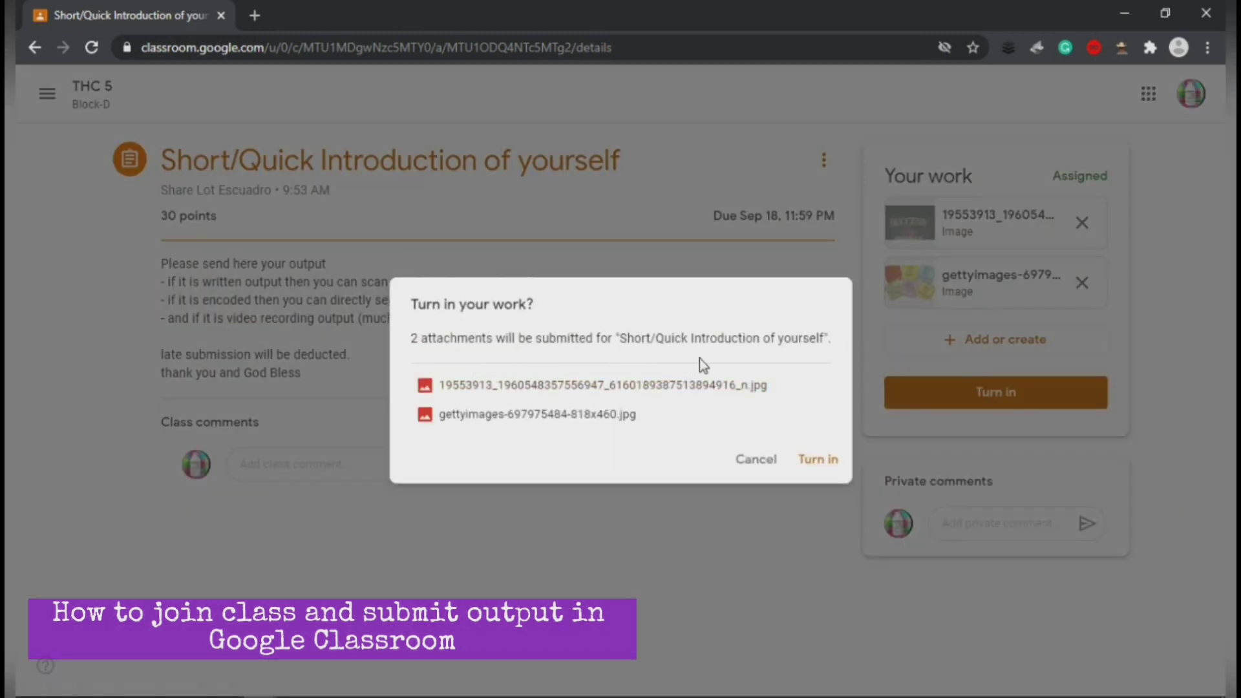
{"action": "left_click", "coordinate": [817, 460]}
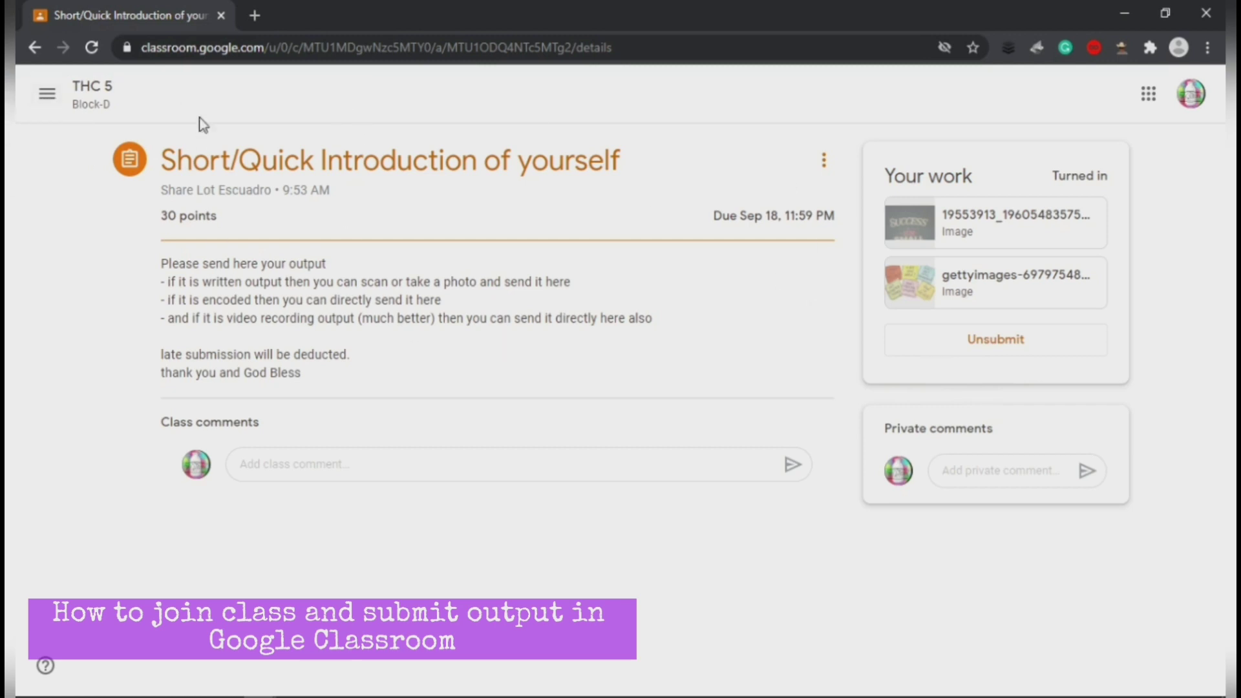
Step: Go to the THC 5 Block-D class Stream and look through its posts
{"action": "left_click", "coordinate": [47, 94]}
{"action": "left_click", "coordinate": [120, 303]}
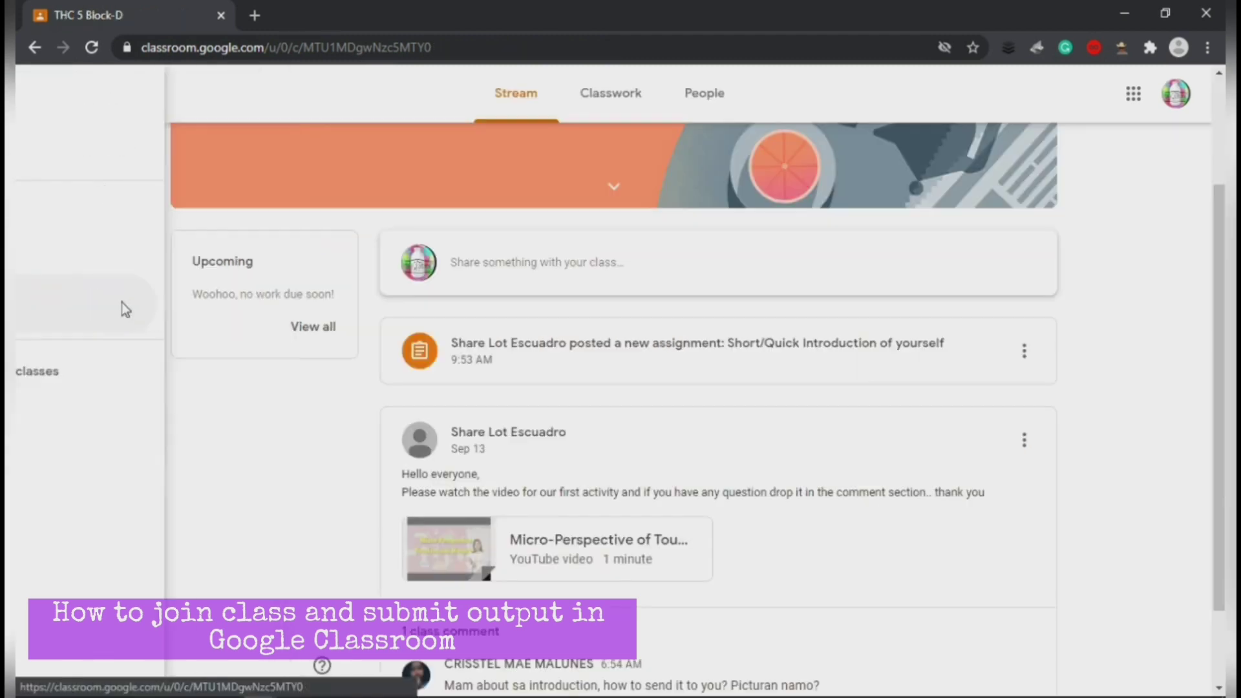
{"action": "scroll", "coordinate": [285, 414], "scroll_direction": "up", "scroll_amount": 2}
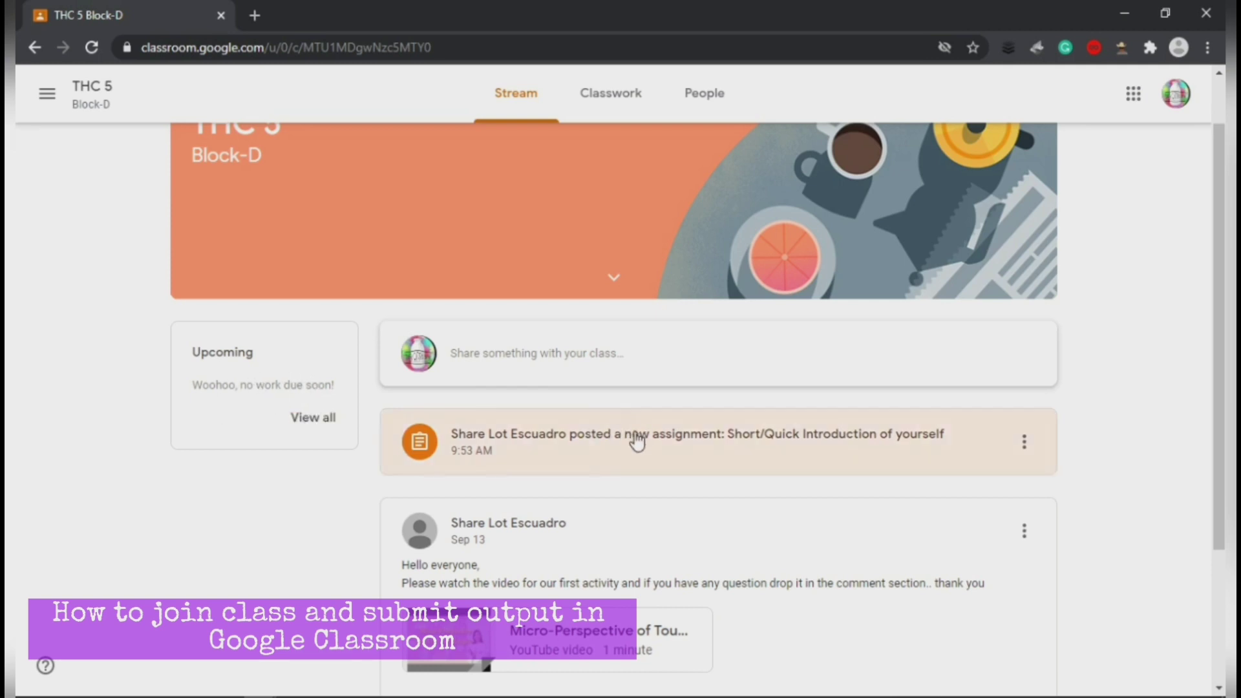
{"action": "scroll", "coordinate": [371, 418], "scroll_direction": "down", "scroll_amount": 1}
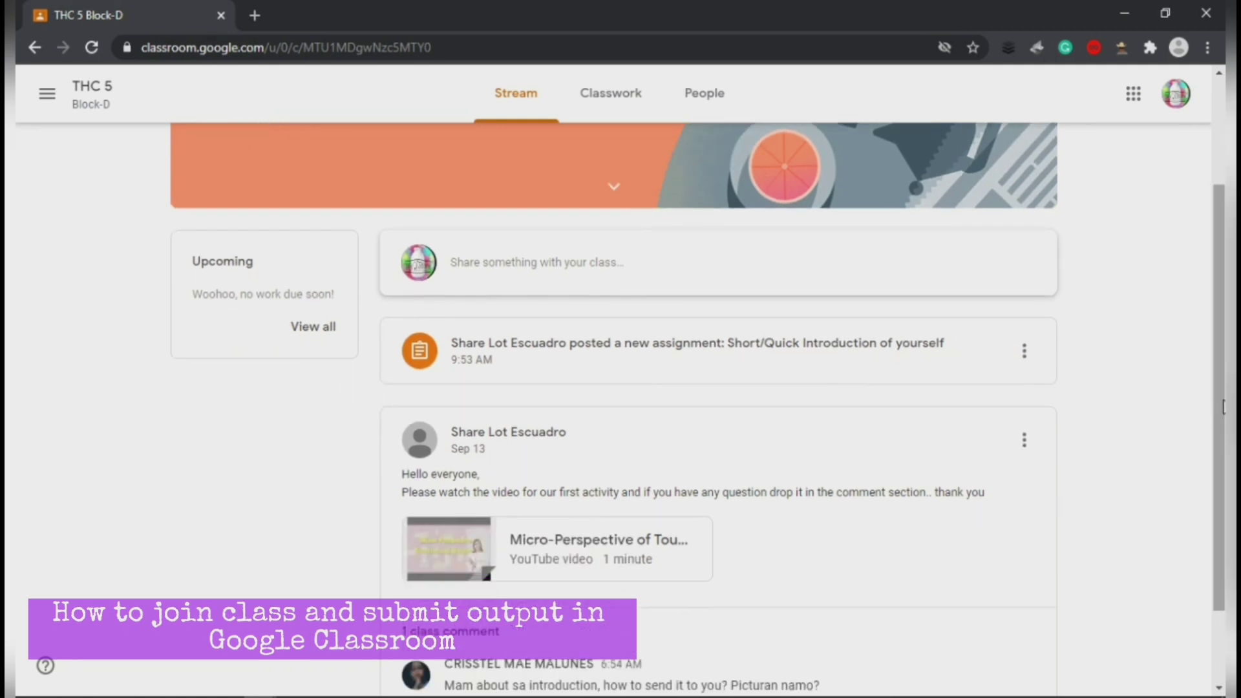
{"action": "scroll", "coordinate": [1219, 414], "scroll_direction": "down", "scroll_amount": 1}
{"action": "scroll", "coordinate": [1219, 414], "scroll_direction": "up", "scroll_amount": 3}
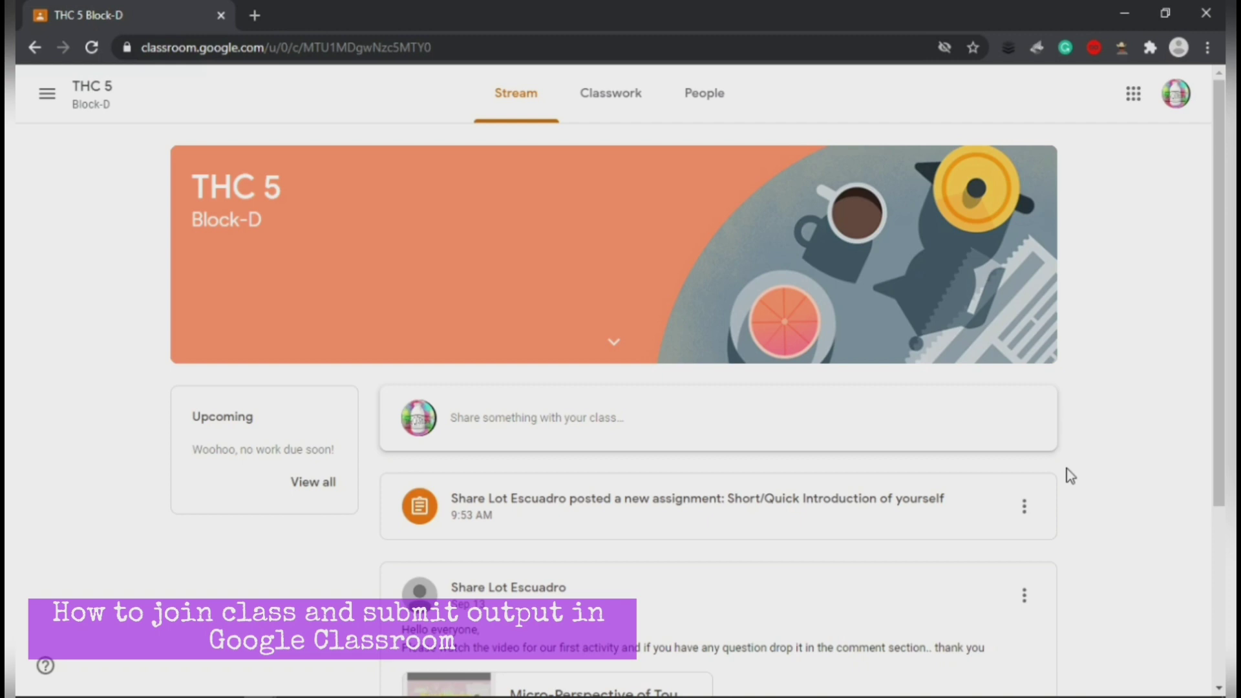
Step: Open the Short/Quick Introduction assignment, then return to the THC 5 Block-D Stream
{"action": "left_click", "coordinate": [1052, 481]}
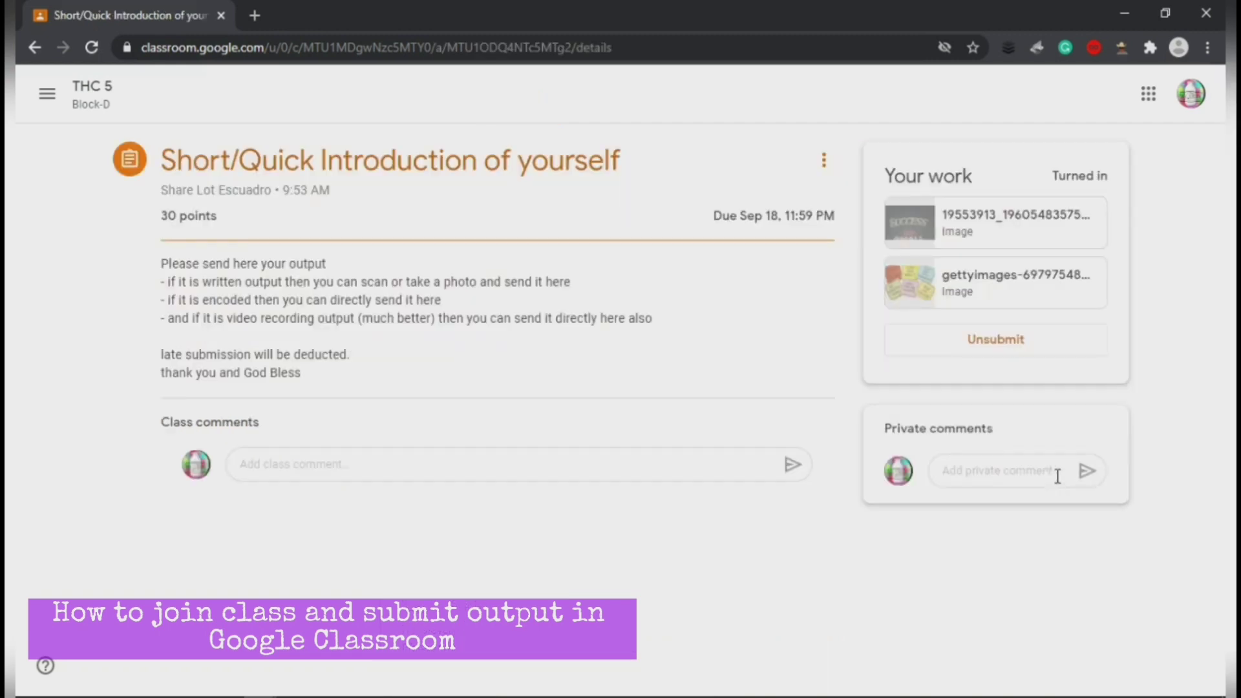
{"action": "left_click", "coordinate": [46, 94]}
{"action": "left_click", "coordinate": [97, 303]}
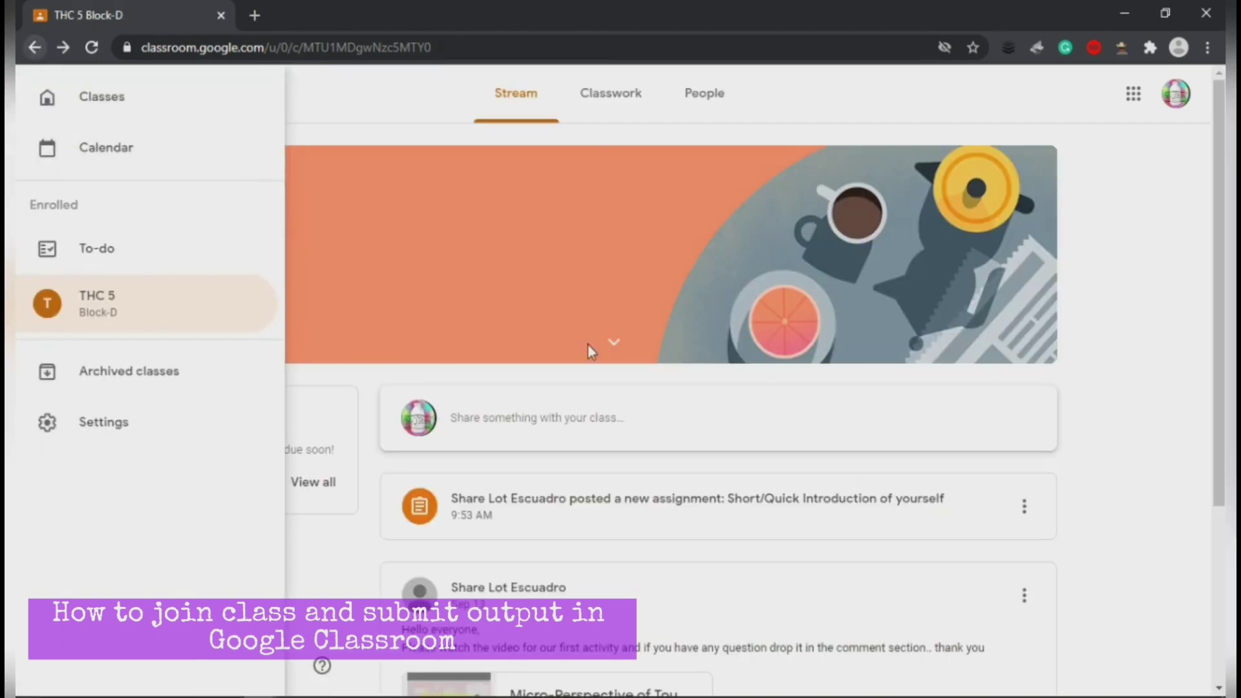
{"action": "left_click", "coordinate": [1063, 463]}
{"action": "scroll", "coordinate": [1088, 518], "scroll_direction": "down", "scroll_amount": 2}
{"action": "scroll", "coordinate": [1091, 515], "scroll_direction": "up", "scroll_amount": 2}
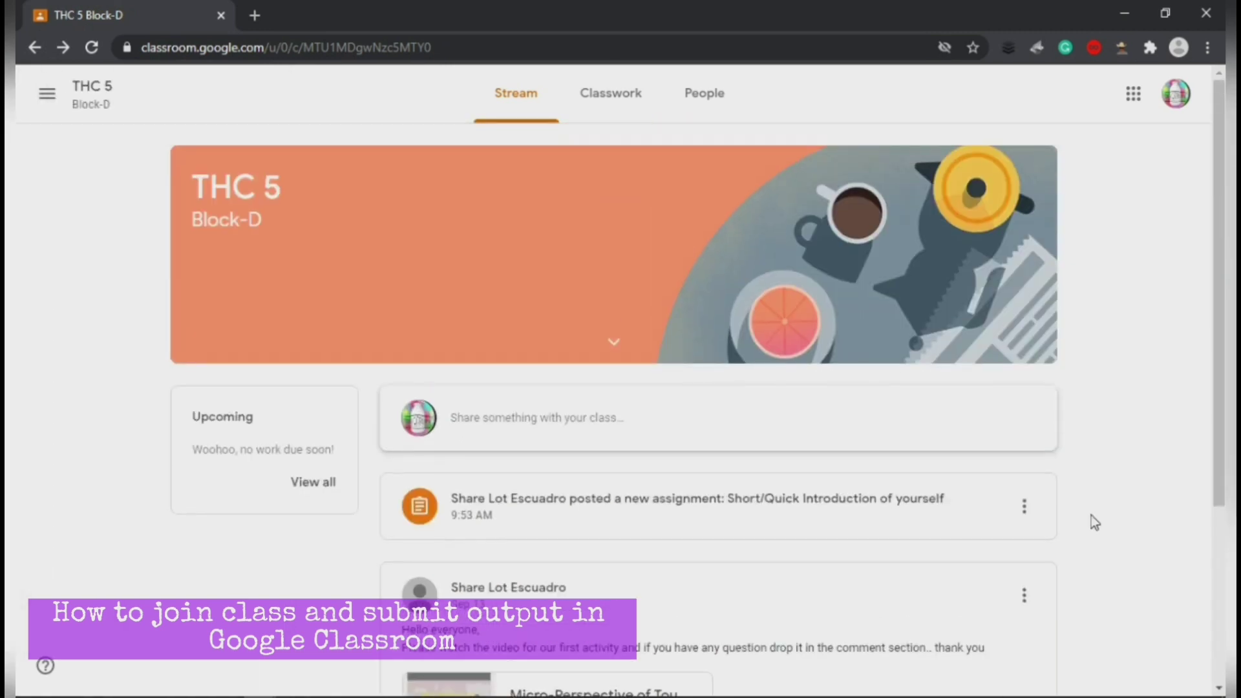